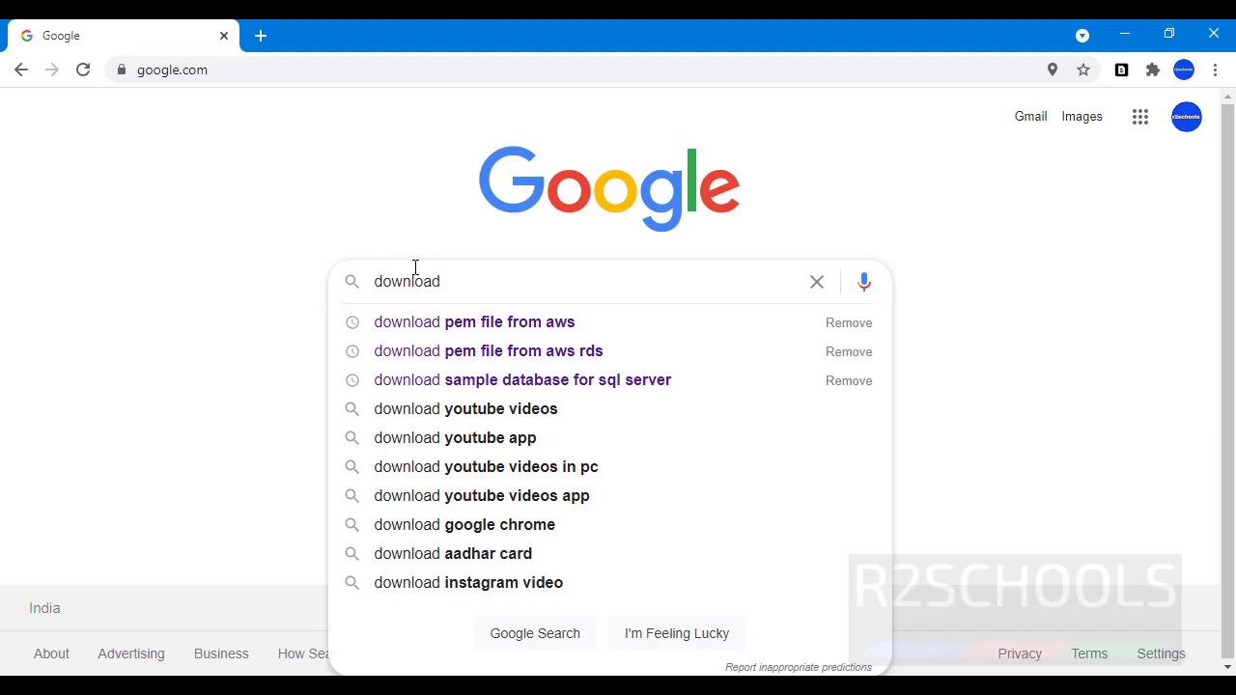
# Step: Search Google for "download fedora 34" and open the Download Fedora 34 Workstation page on getfedora.org
pyautogui.write('fedora 3')
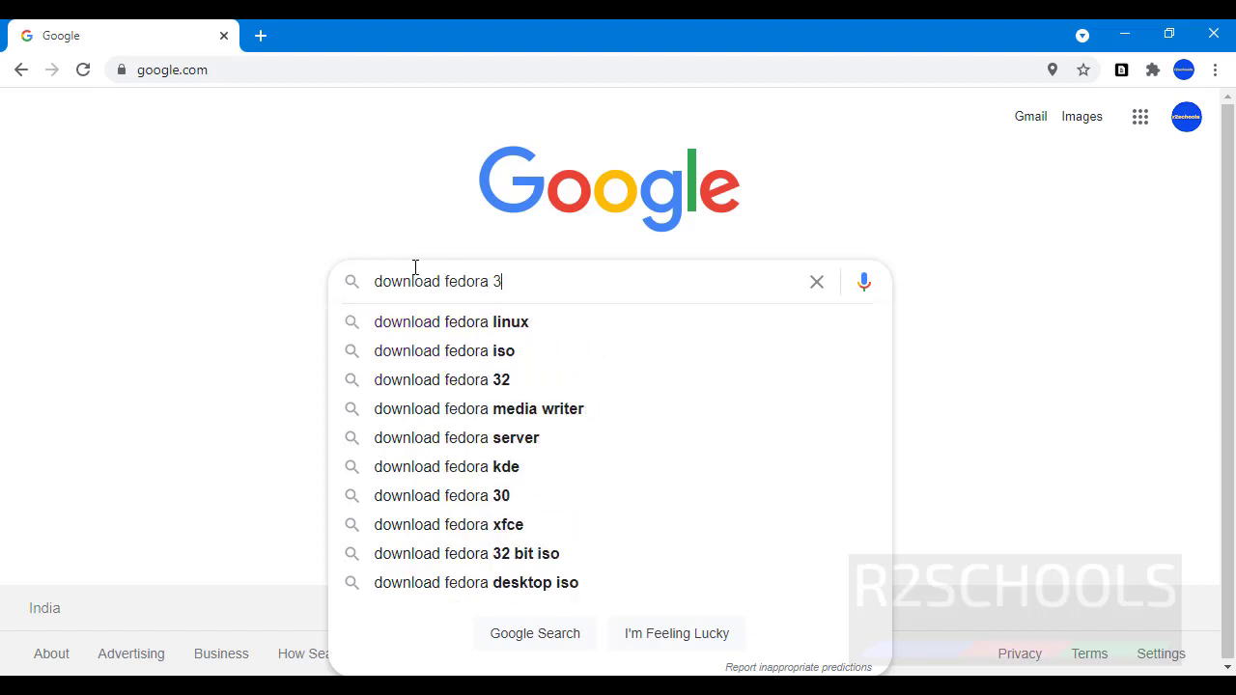
pyautogui.write('4')
pyautogui.press('Return')
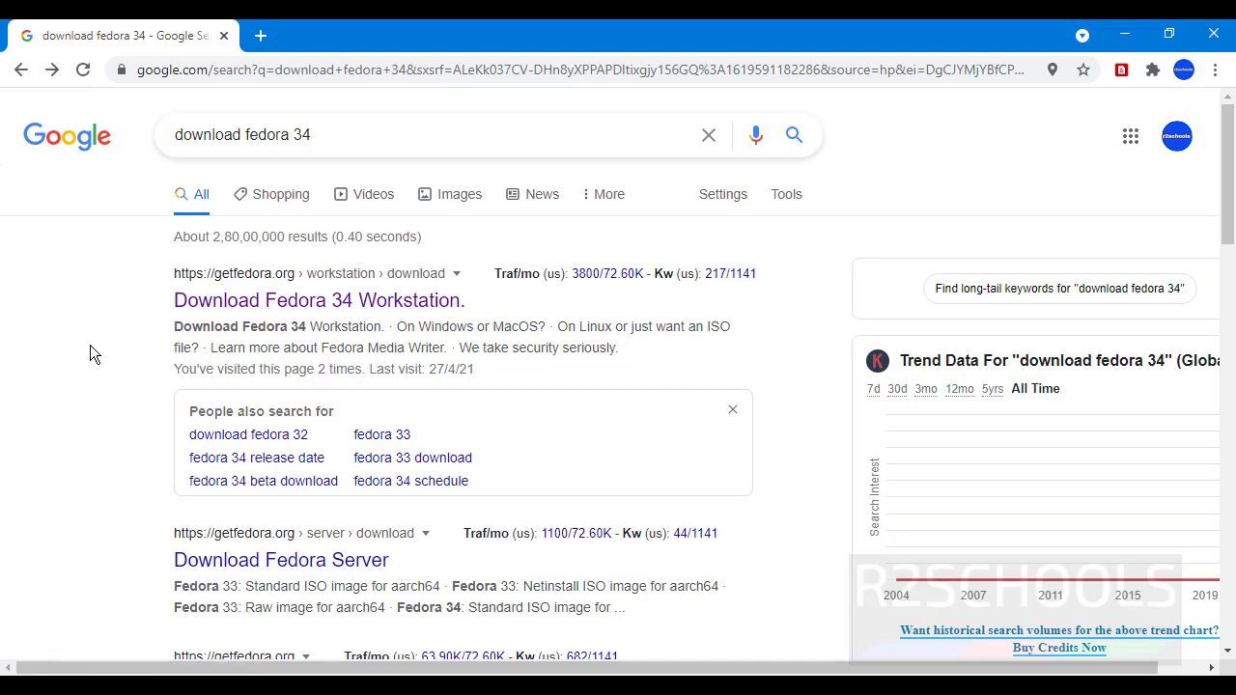
pyautogui.click(381, 307)
# Step: Start downloading the Fedora 34 x86_64 DVD ISO and show all downloads
pyautogui.scroll(-1, 924, 492)
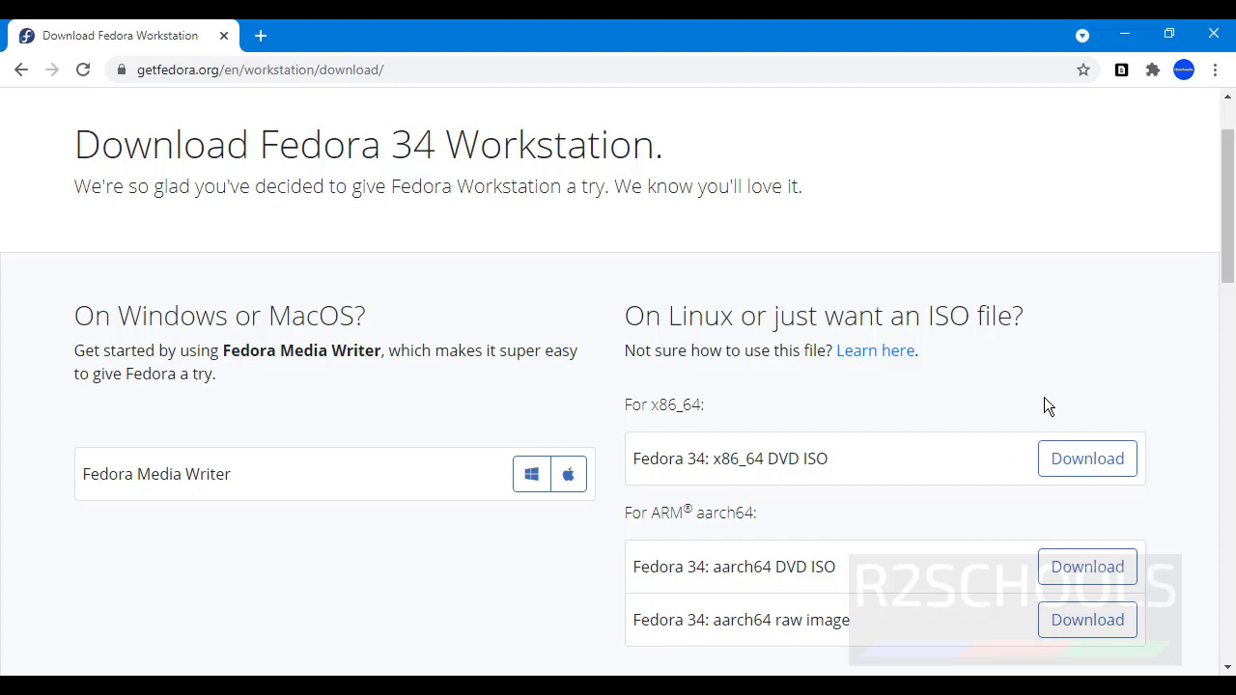
pyautogui.click(1076, 457)
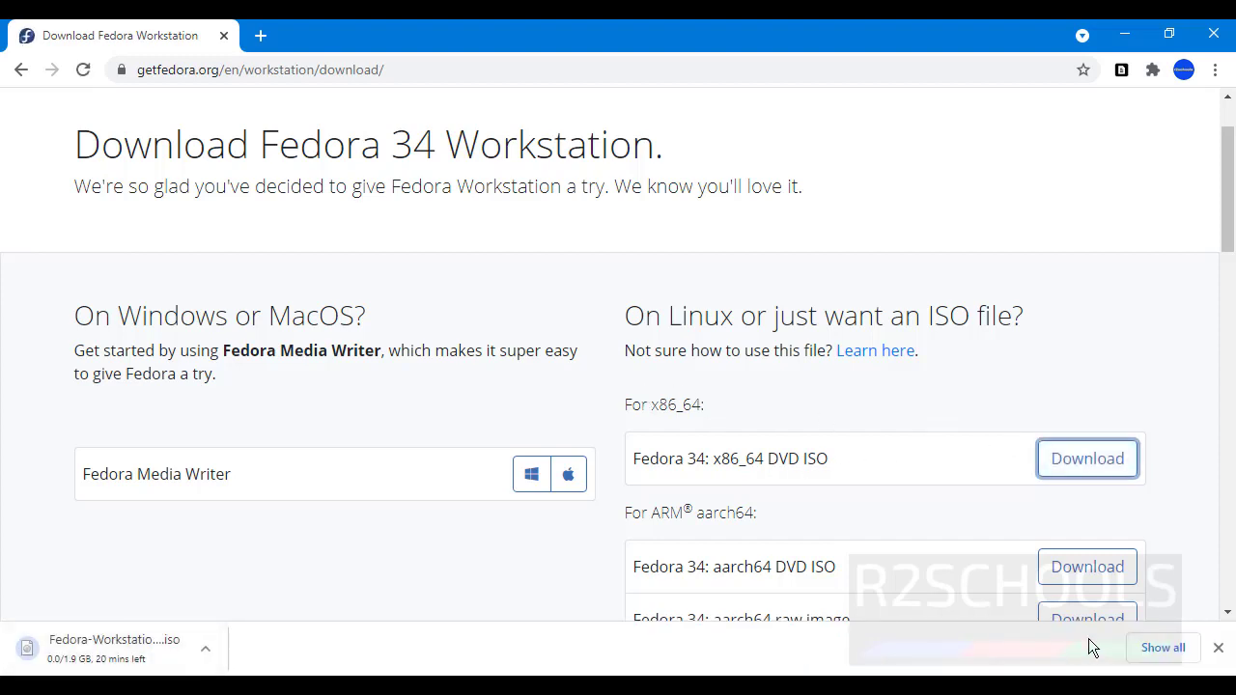
pyautogui.click(1166, 647)
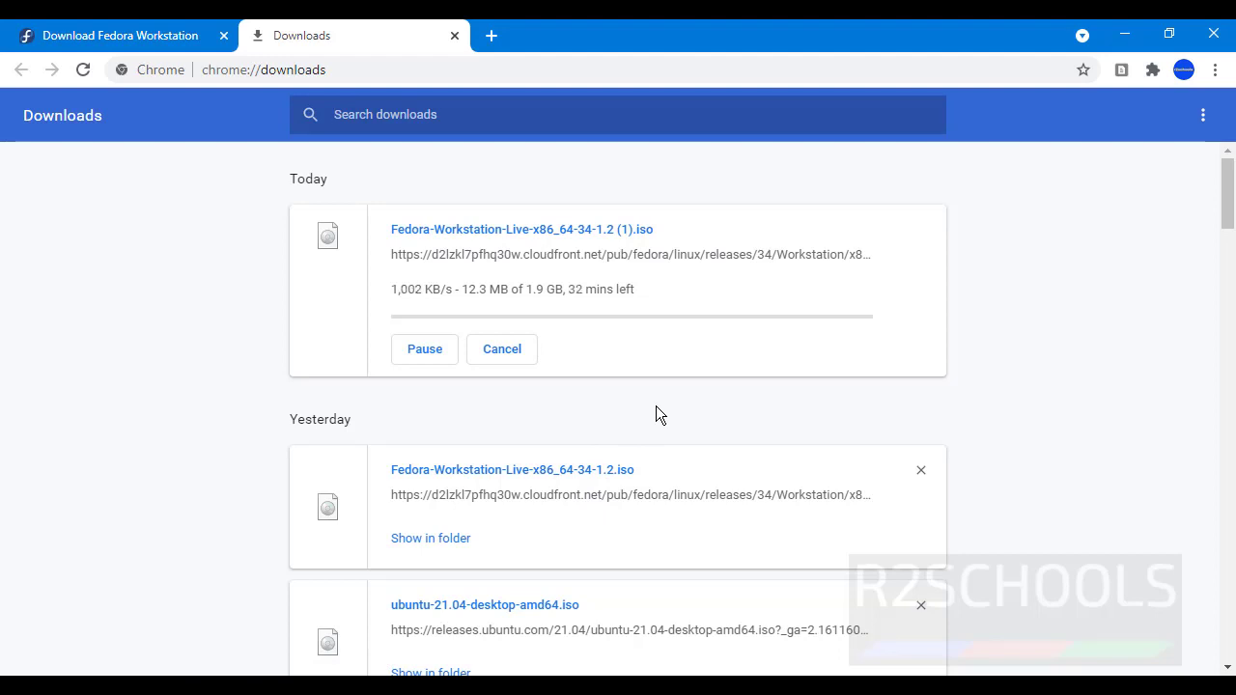
# Step: Cancel the running Fedora Workstation ISO download and remove its entry from the downloads list
pyautogui.click(515, 363)
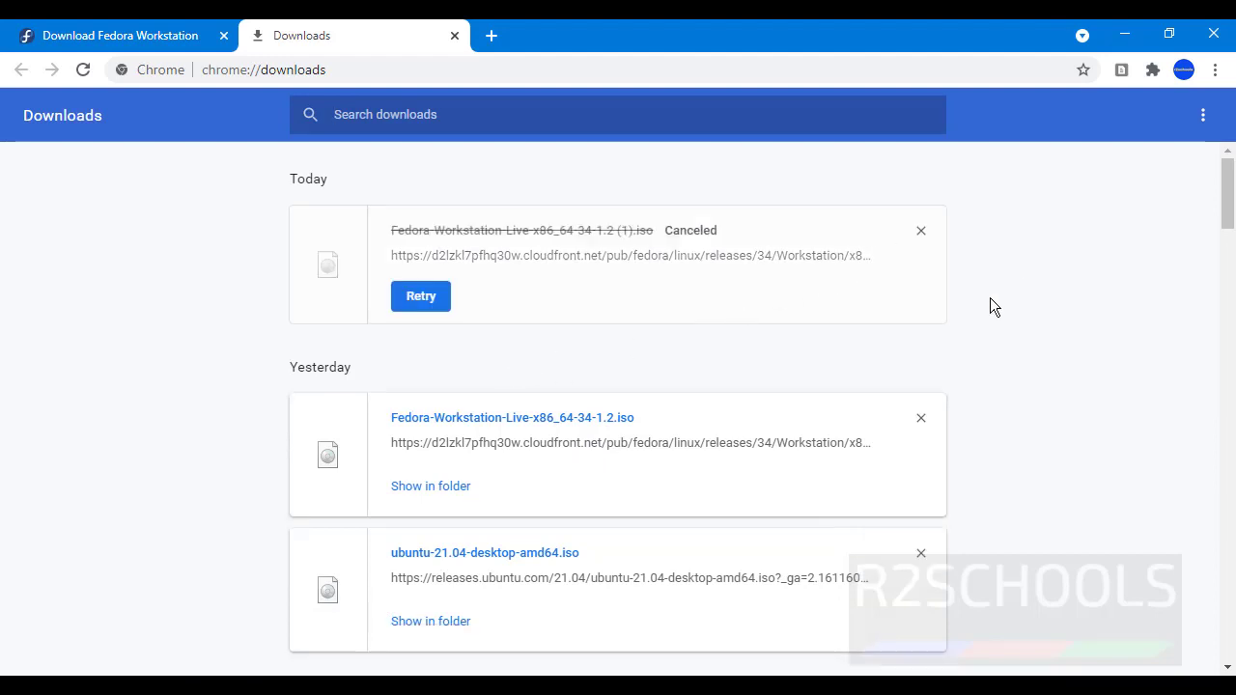
pyautogui.click(921, 234)
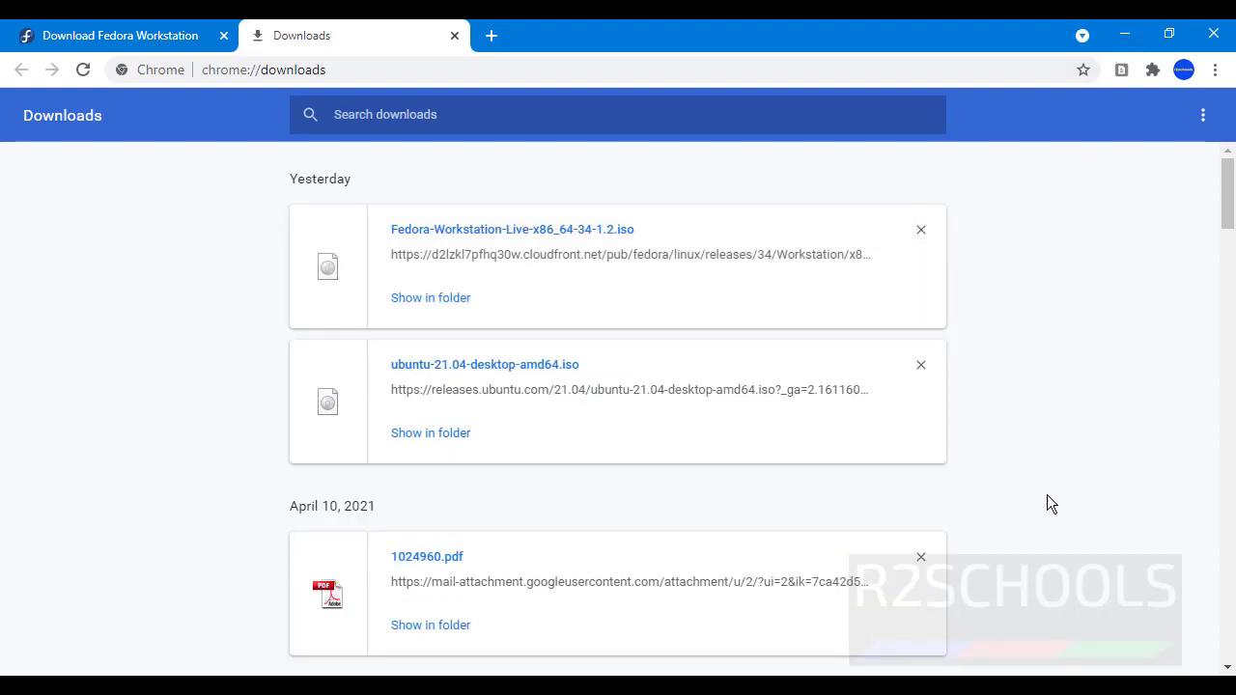
# Step: Launch Oracle VM VirtualBox and dismiss the notice about a new version
pyautogui.press('super')
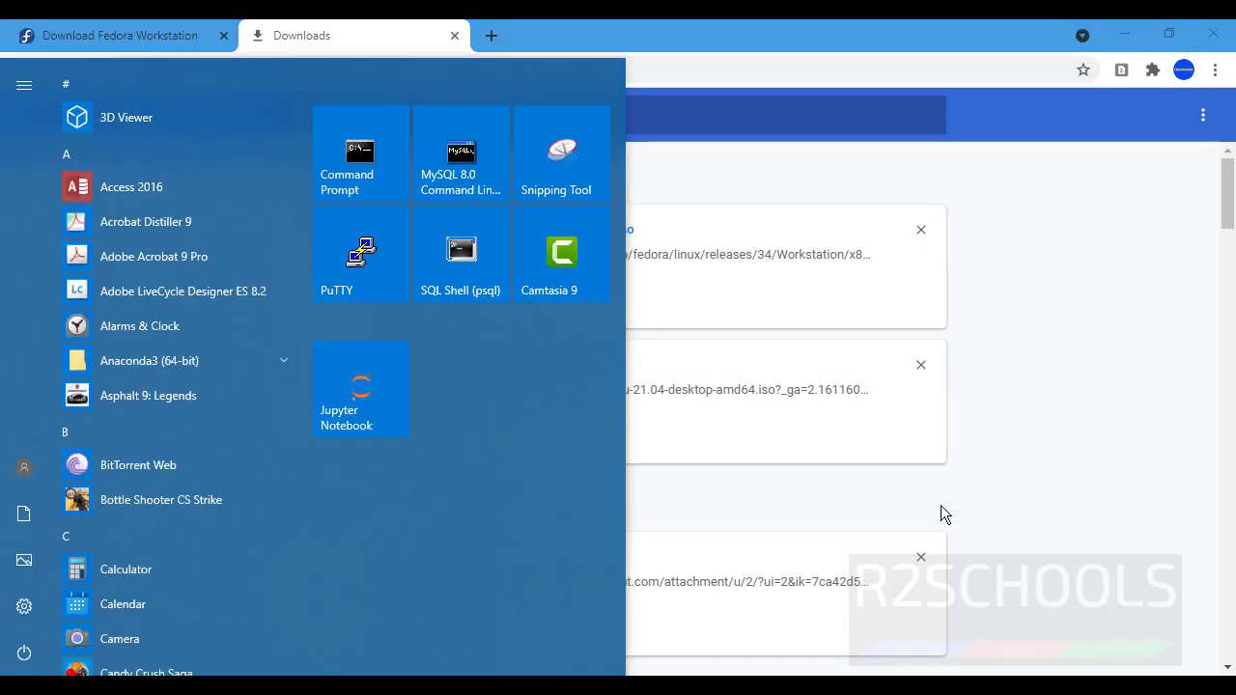
pyautogui.scroll(-5, 243, 484)
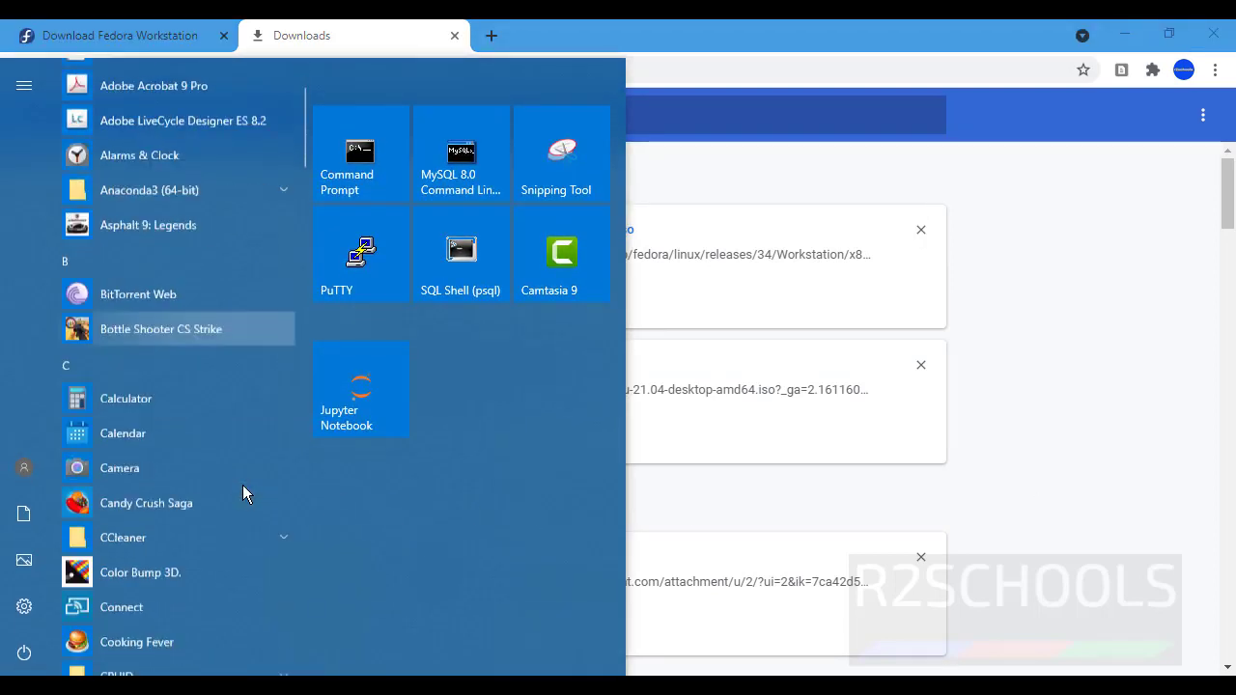
pyautogui.scroll(-10, 242, 483)
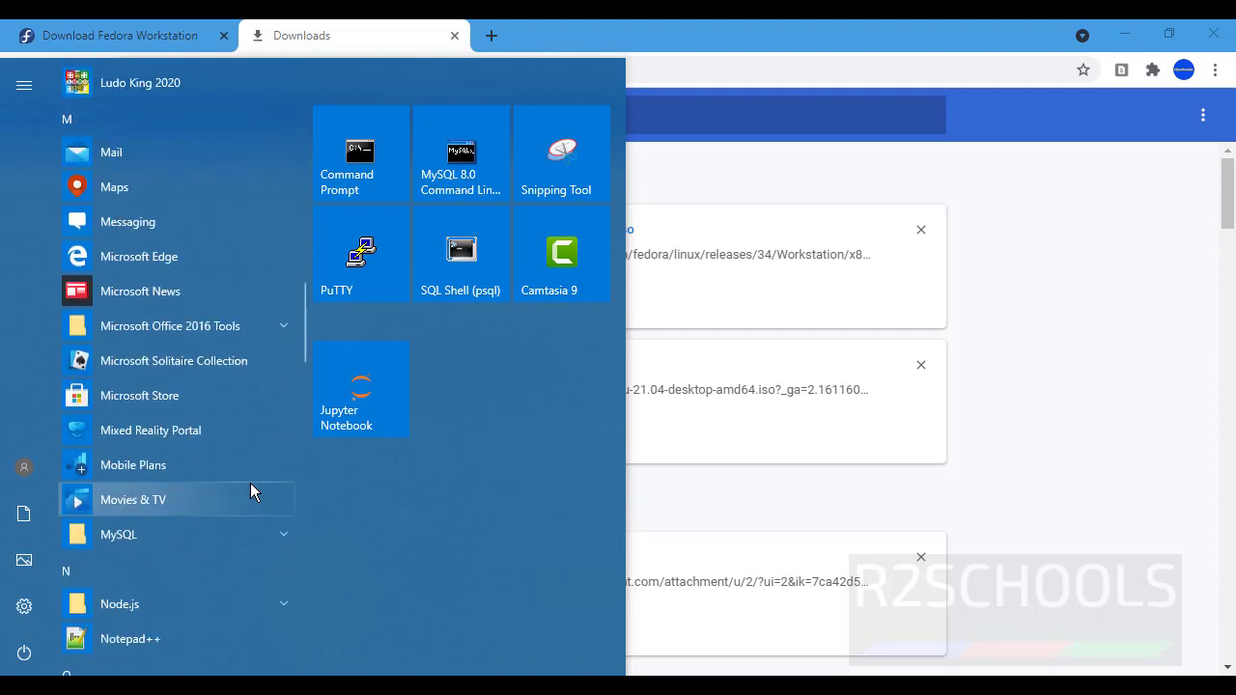
pyautogui.scroll(-2, 250, 483)
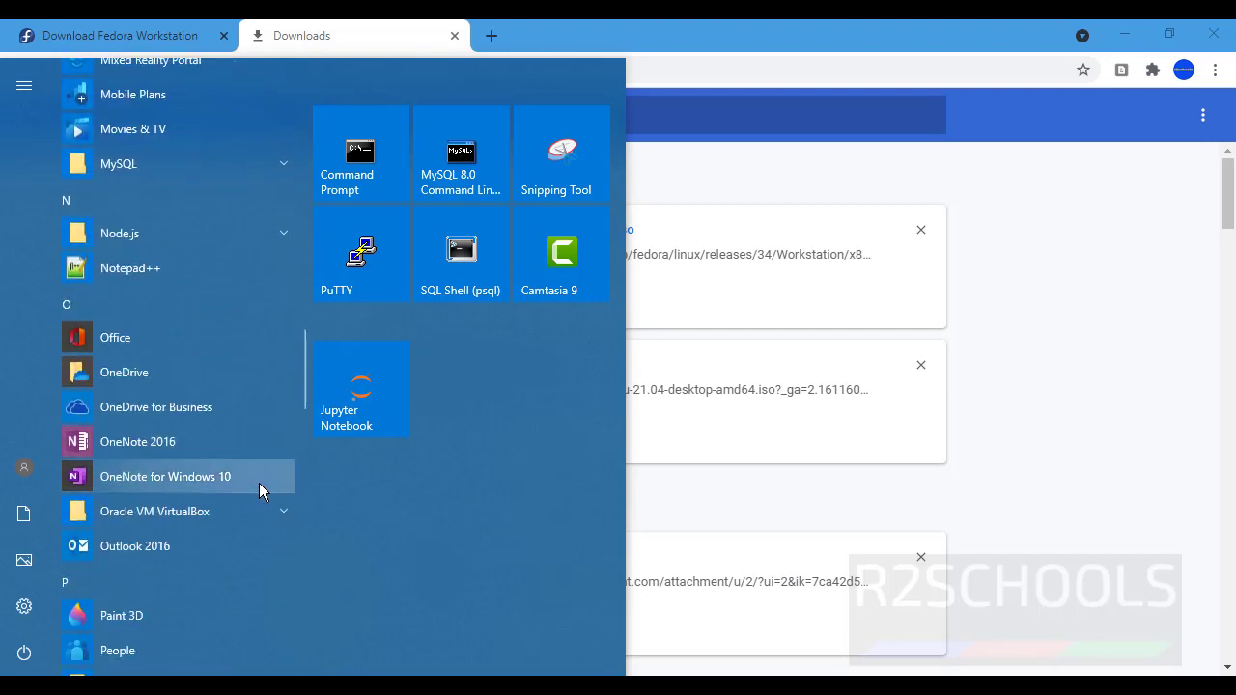
pyautogui.scroll(-3, 259, 483)
pyautogui.scroll(1, 259, 483)
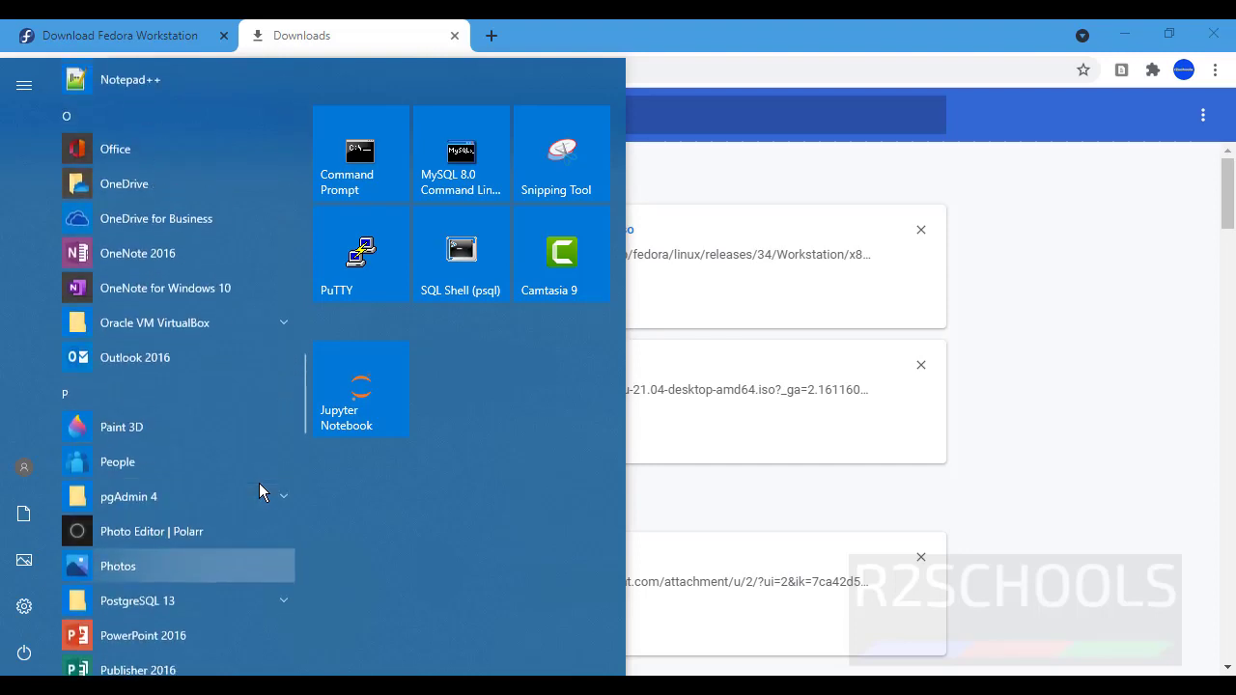
pyautogui.click(279, 326)
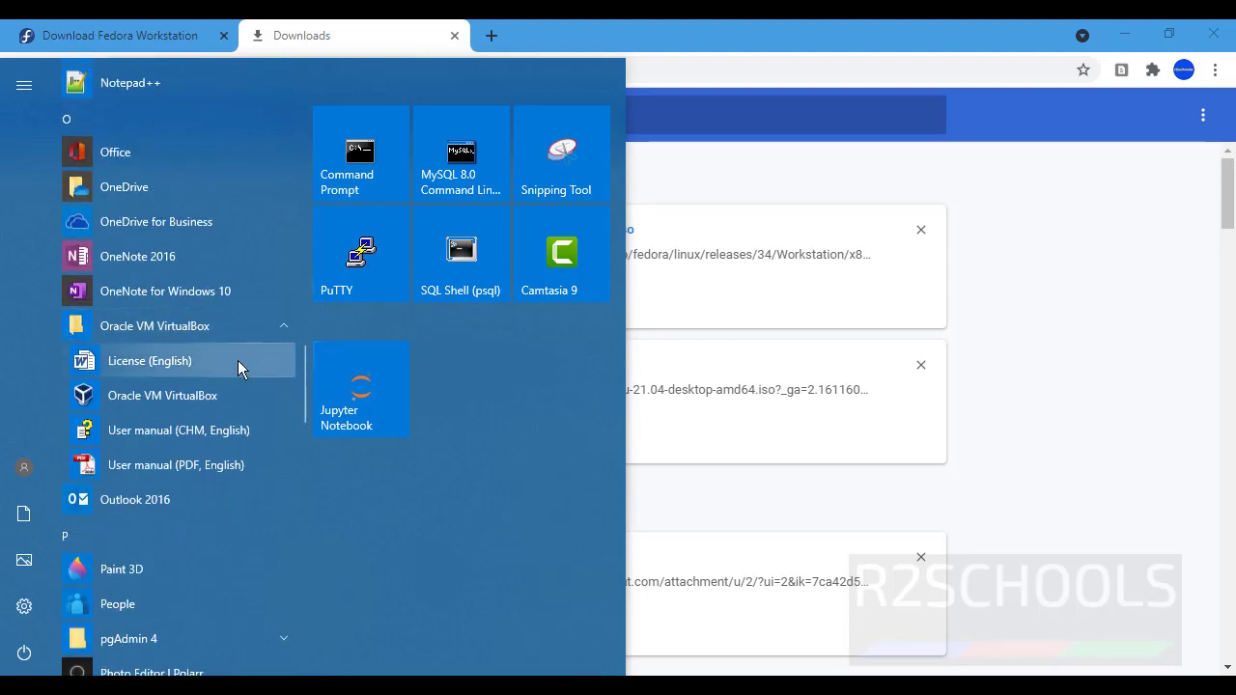
pyautogui.click(202, 398)
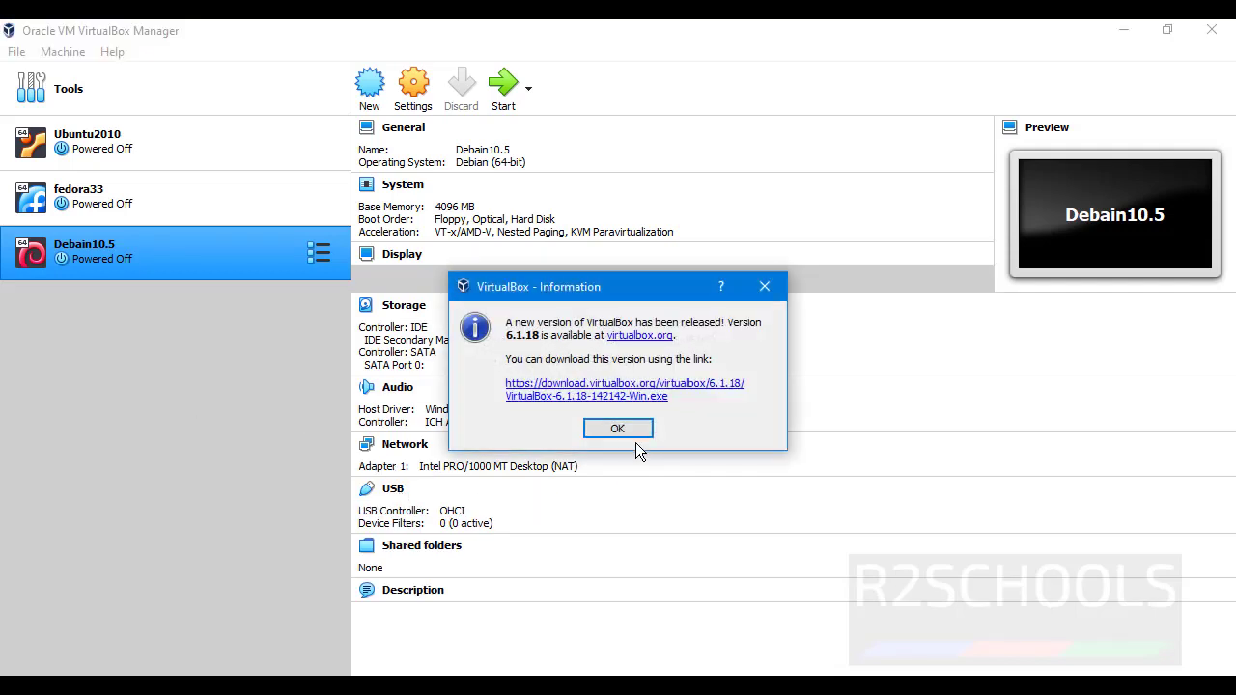
pyautogui.click(617, 429)
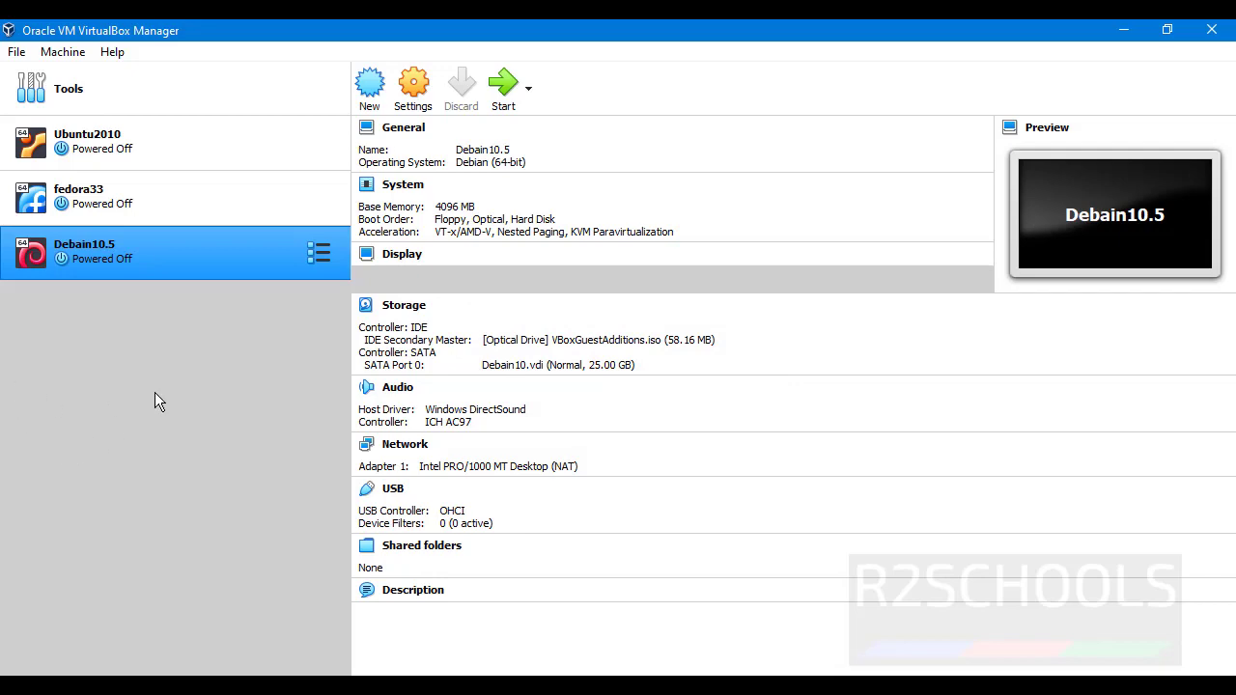
# Step: Begin creating a new virtual machine and name it Fedor34
pyautogui.click(375, 92)
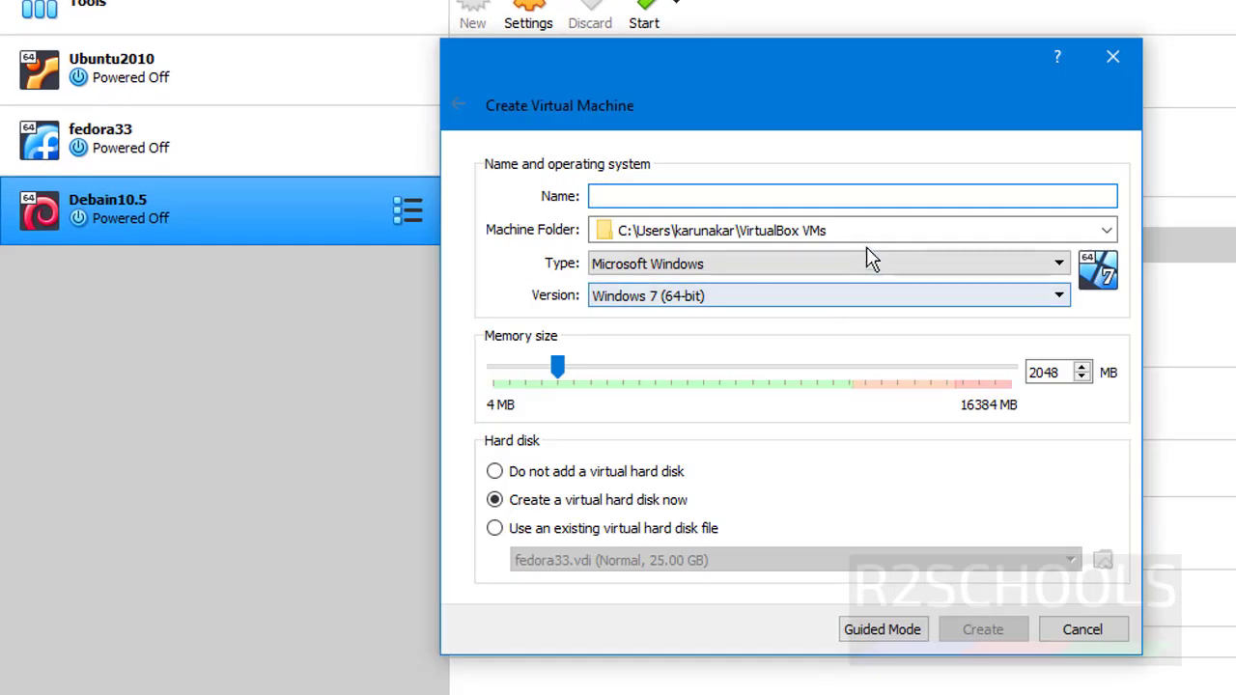
pyautogui.write('F')
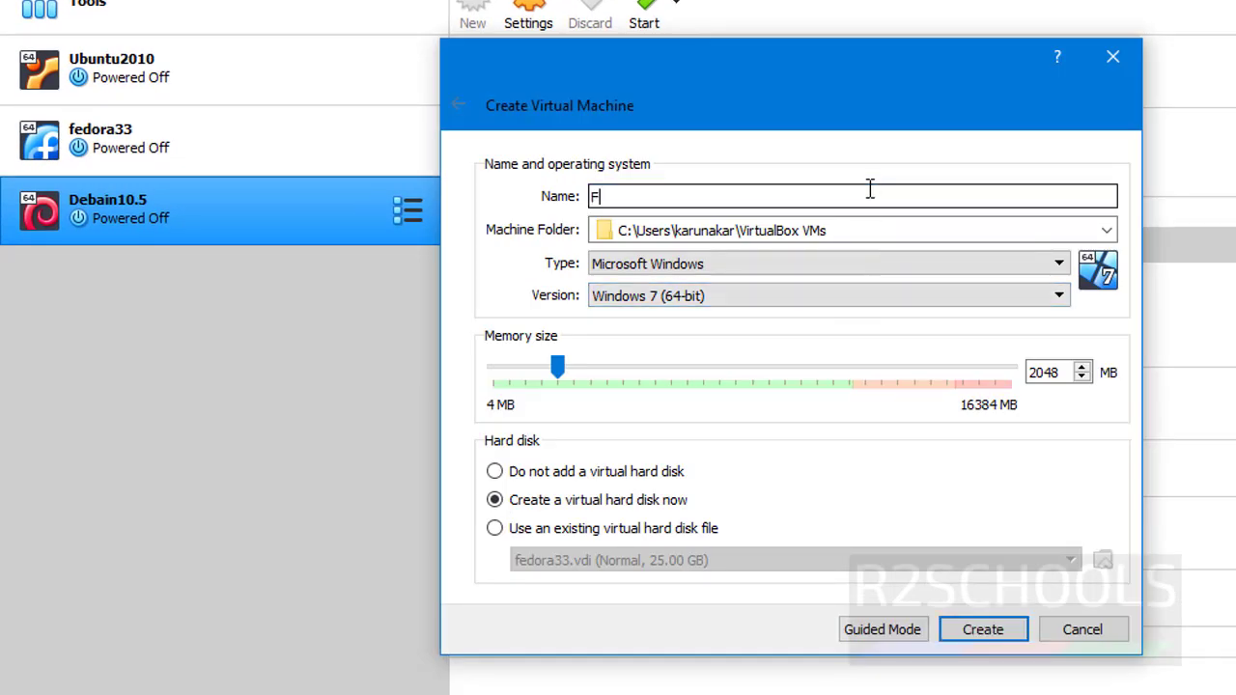
pyautogui.write('edor')
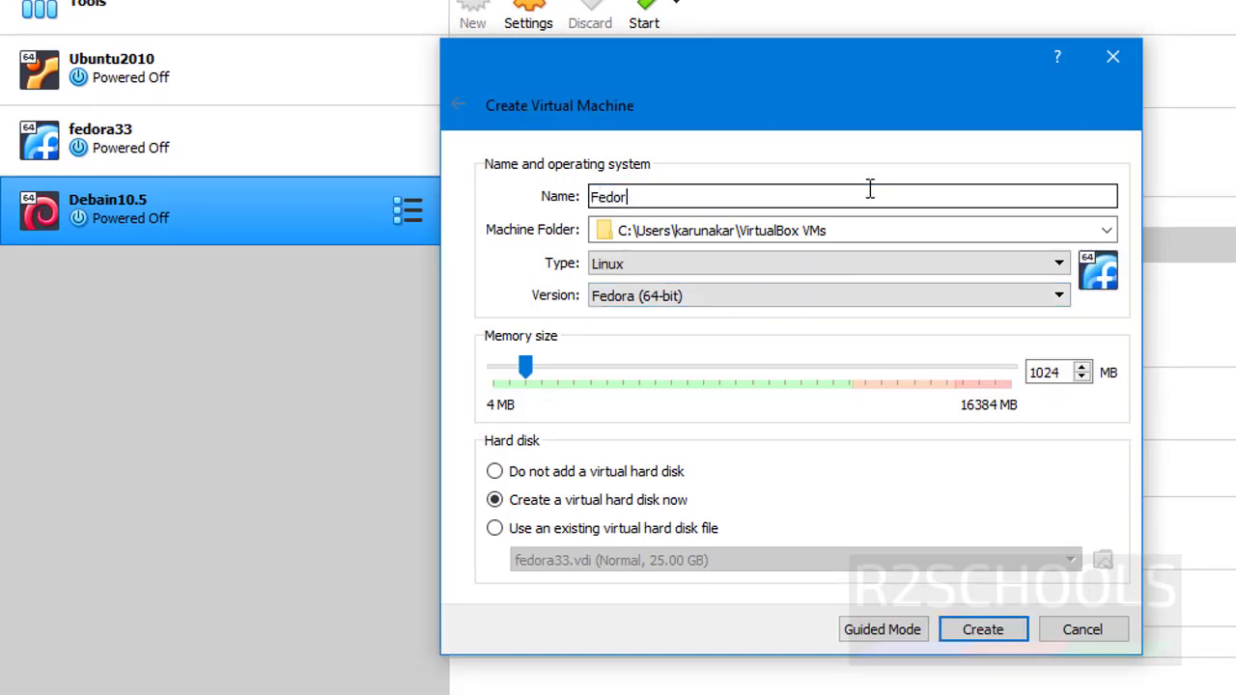
pyautogui.write('34')
pyautogui.click(935, 229)
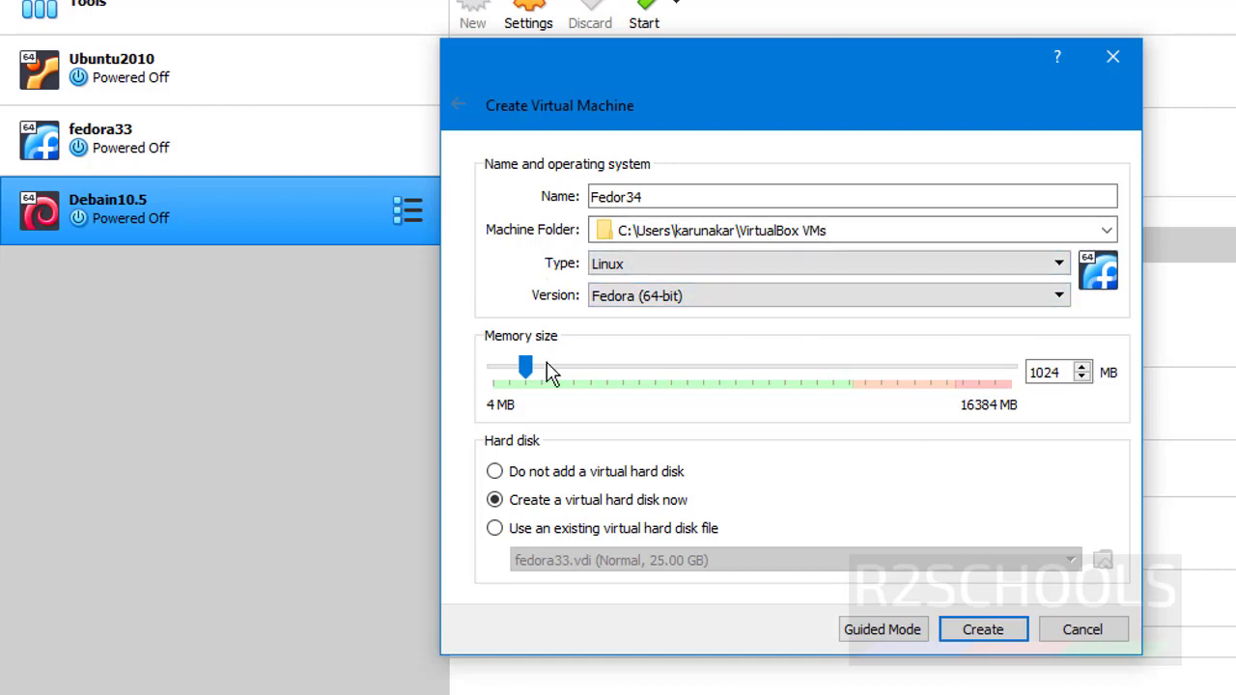
# Step: Set the new machine's memory size to 4096 MB and continue to creating its virtual hard disk
pyautogui.moveTo(1062, 371); pyautogui.dragTo(1025, 372)
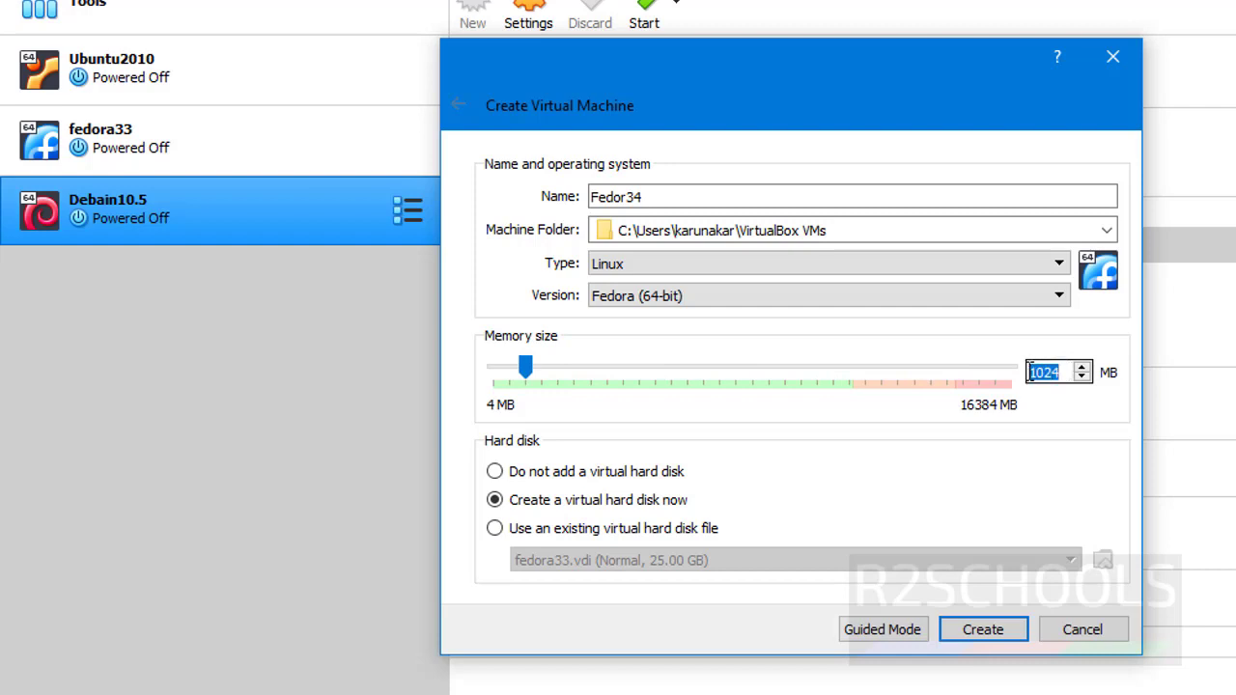
pyautogui.write('4')
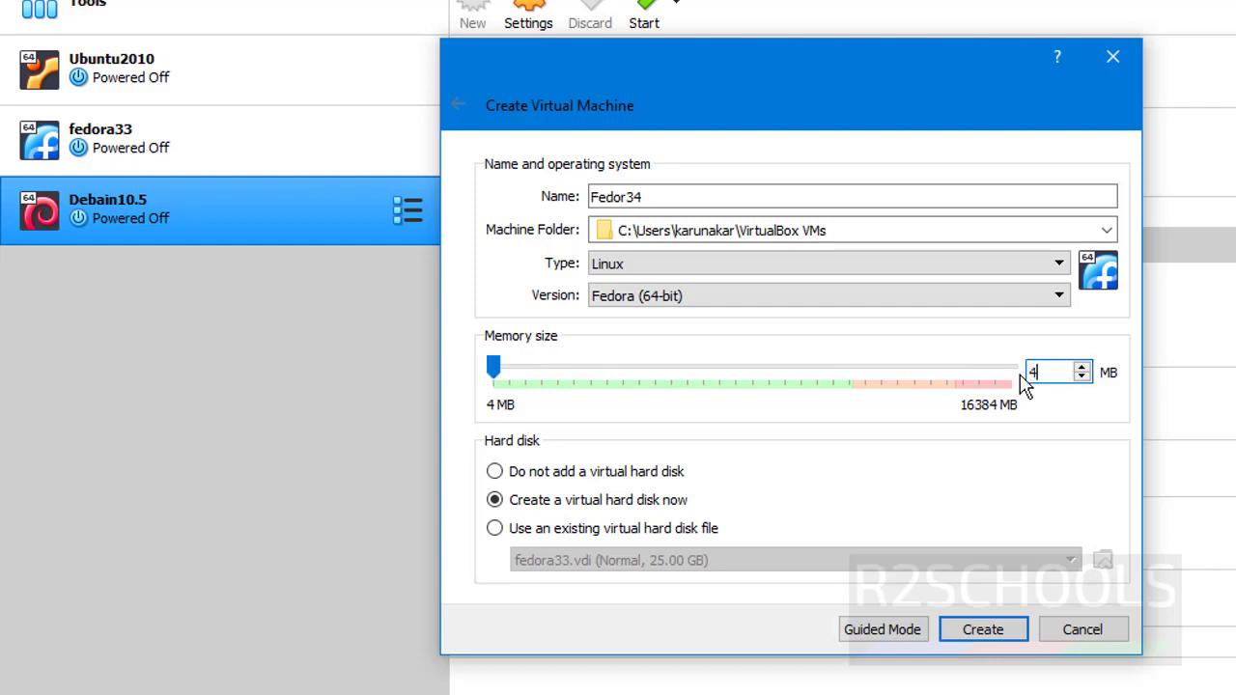
pyautogui.write('096')
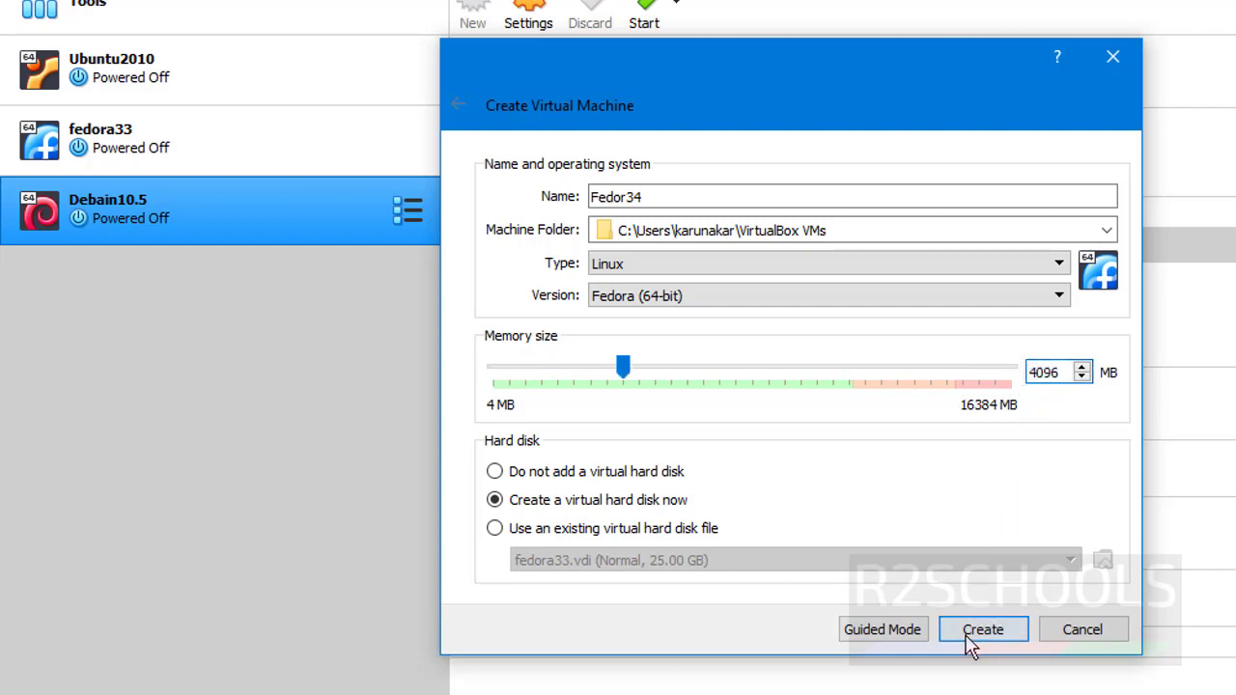
pyautogui.click(977, 633)
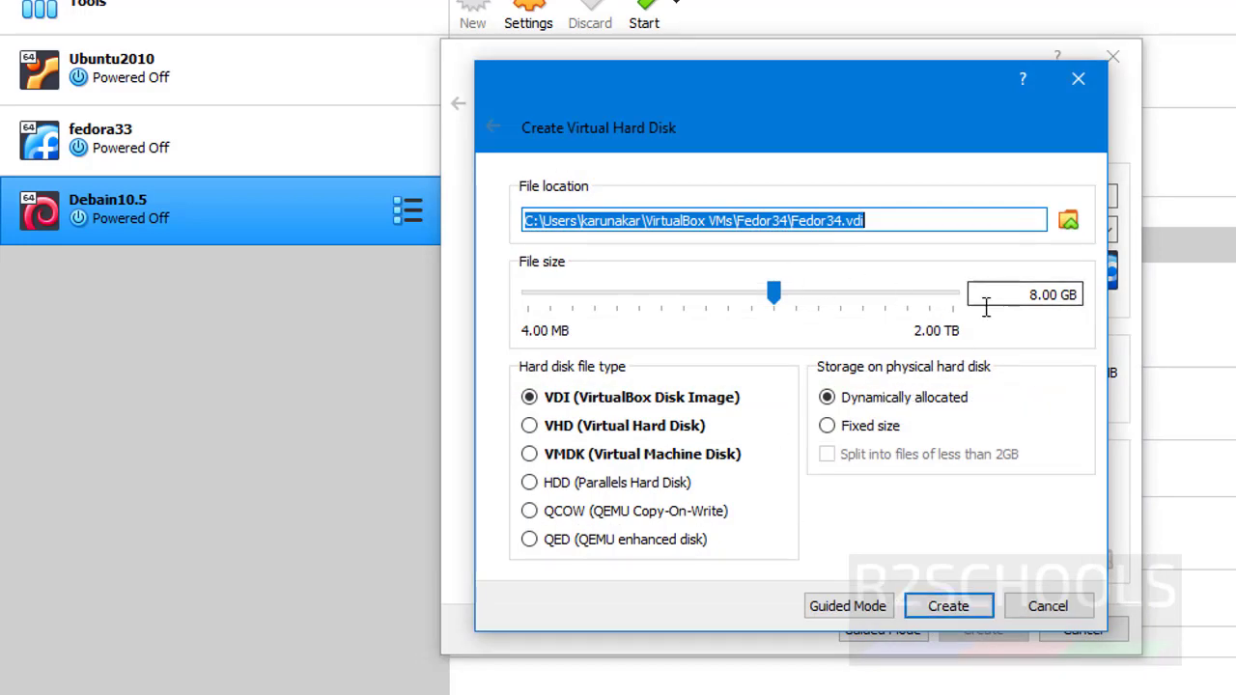
# Step: Set the virtual hard disk size to 40 GB and create it as a dynamically allocated VDI
pyautogui.click(1033, 295)
pyautogui.moveTo(1033, 295); pyautogui.dragTo(1040, 295)
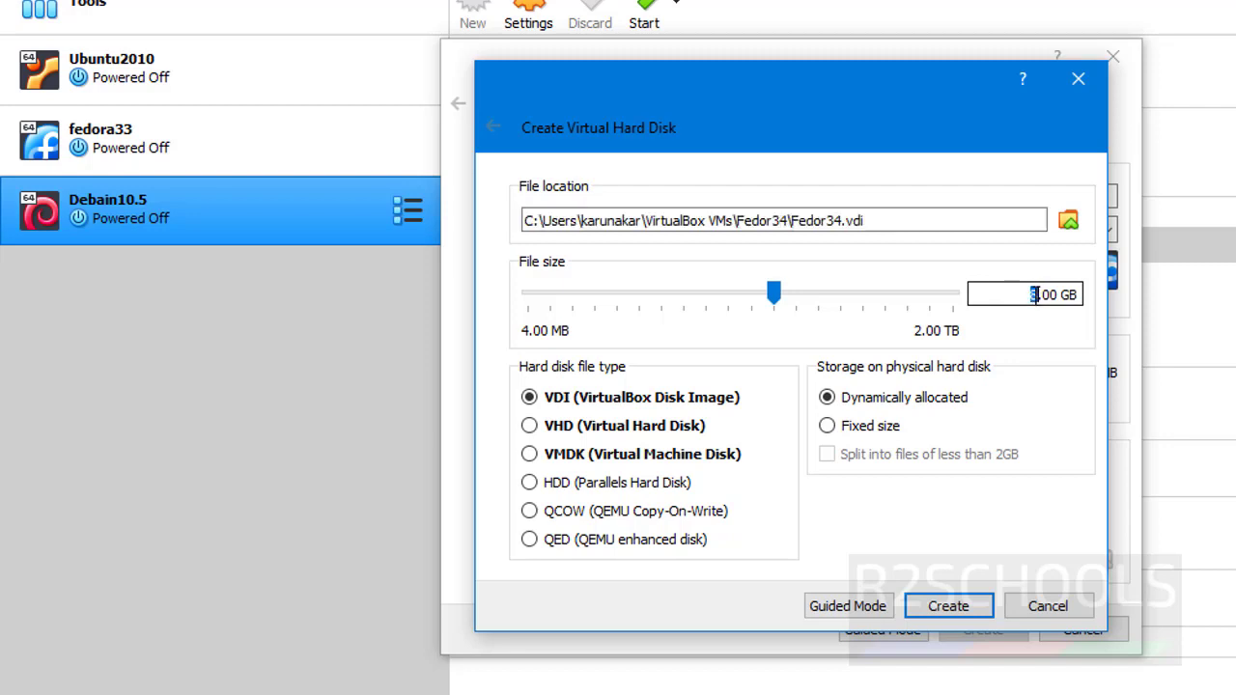
pyautogui.write('40')
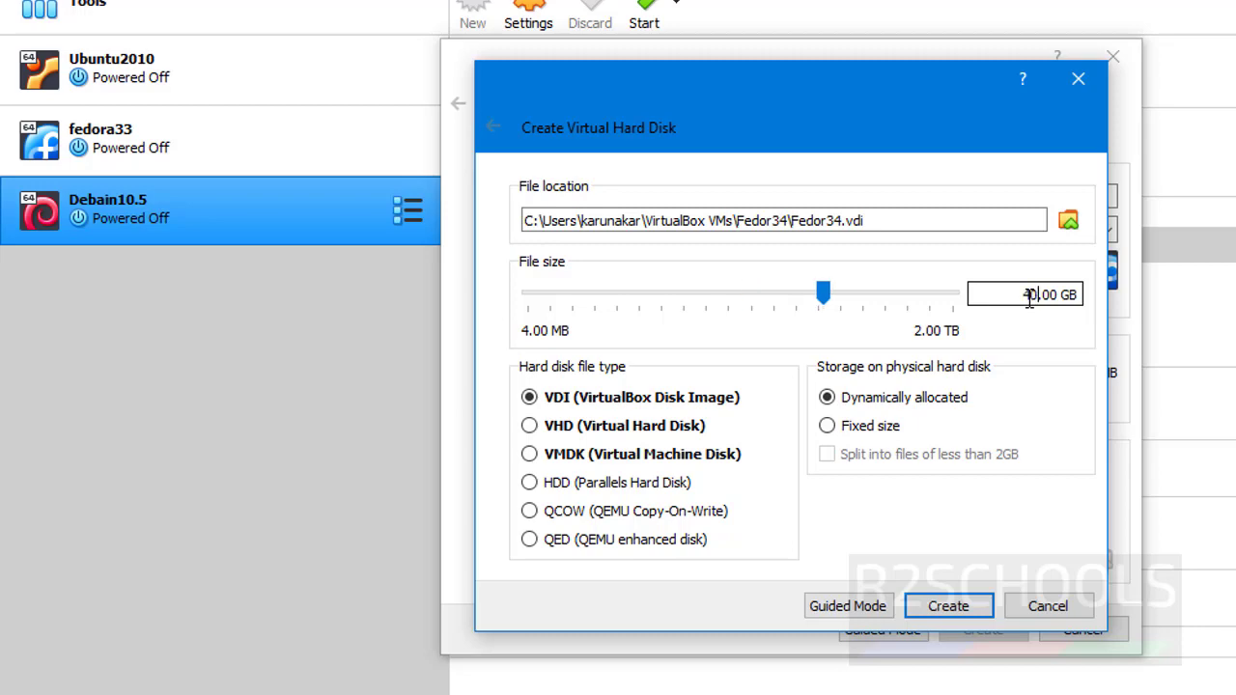
pyautogui.click(982, 612)
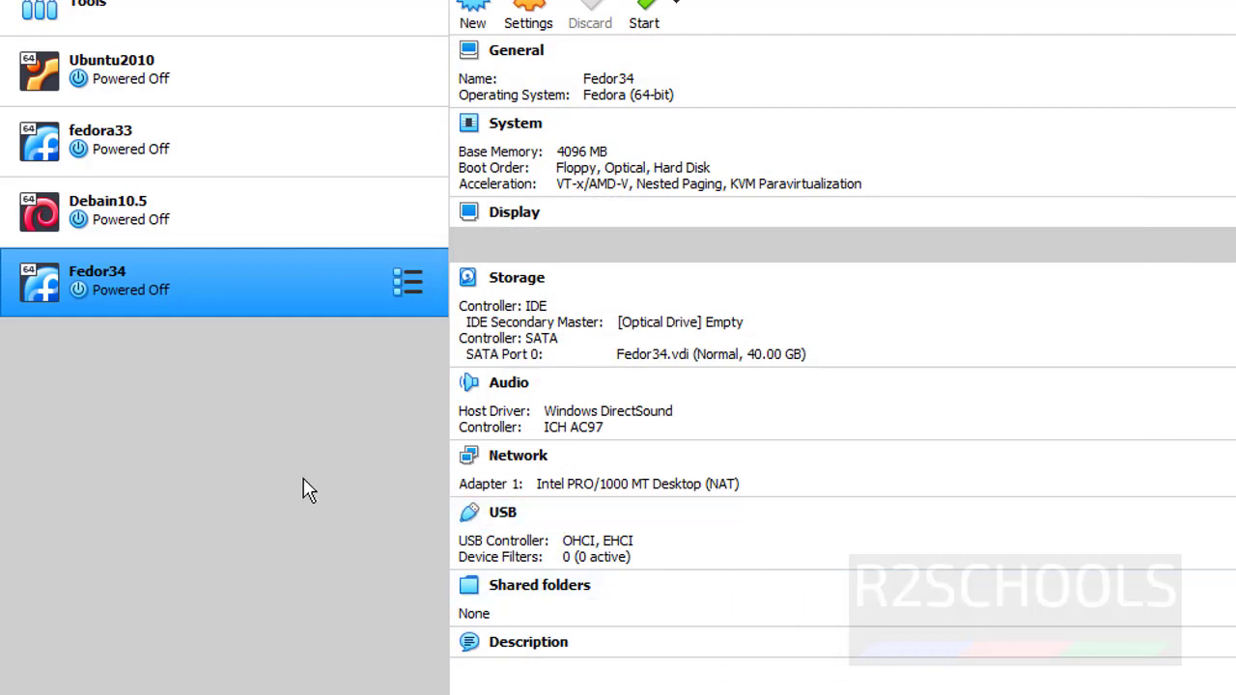
# Step: Attach Fedora-Workstation-Live-x86_64-34-1.2.iso from Downloads to Fedor34's empty IDE optical drive and save the storage settings
pyautogui.click(681, 331)
pyautogui.click(541, 16)
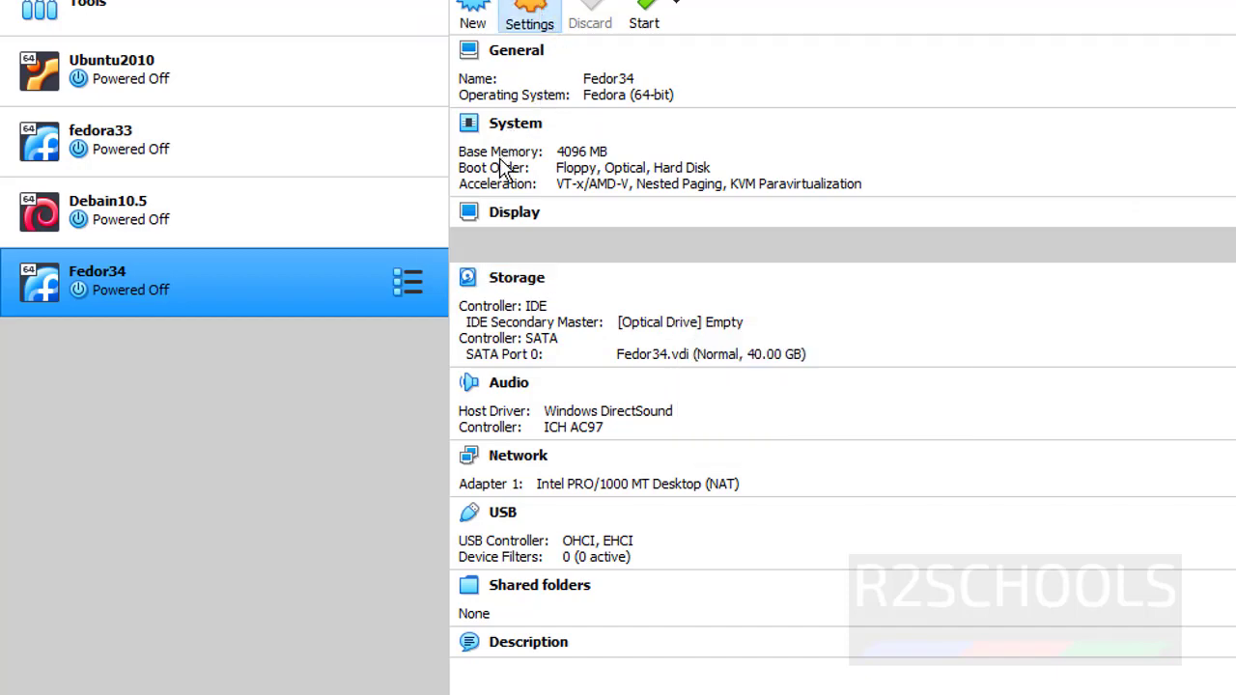
pyautogui.click(485, 192)
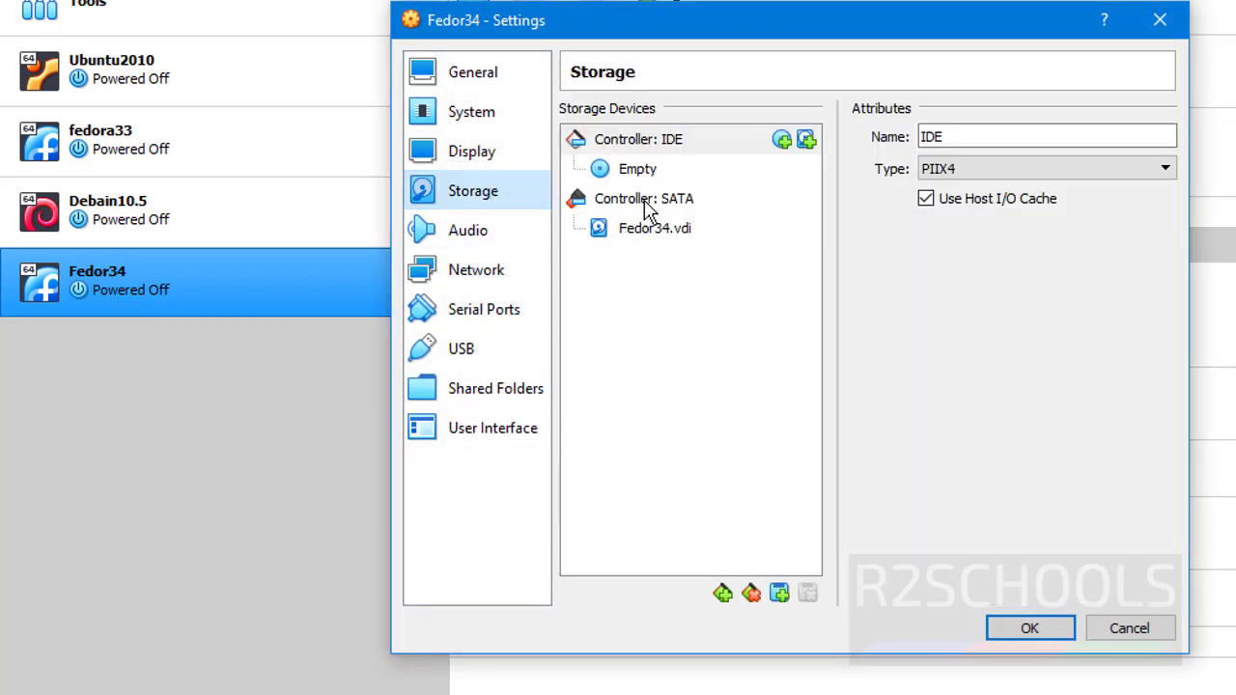
pyautogui.click(641, 168)
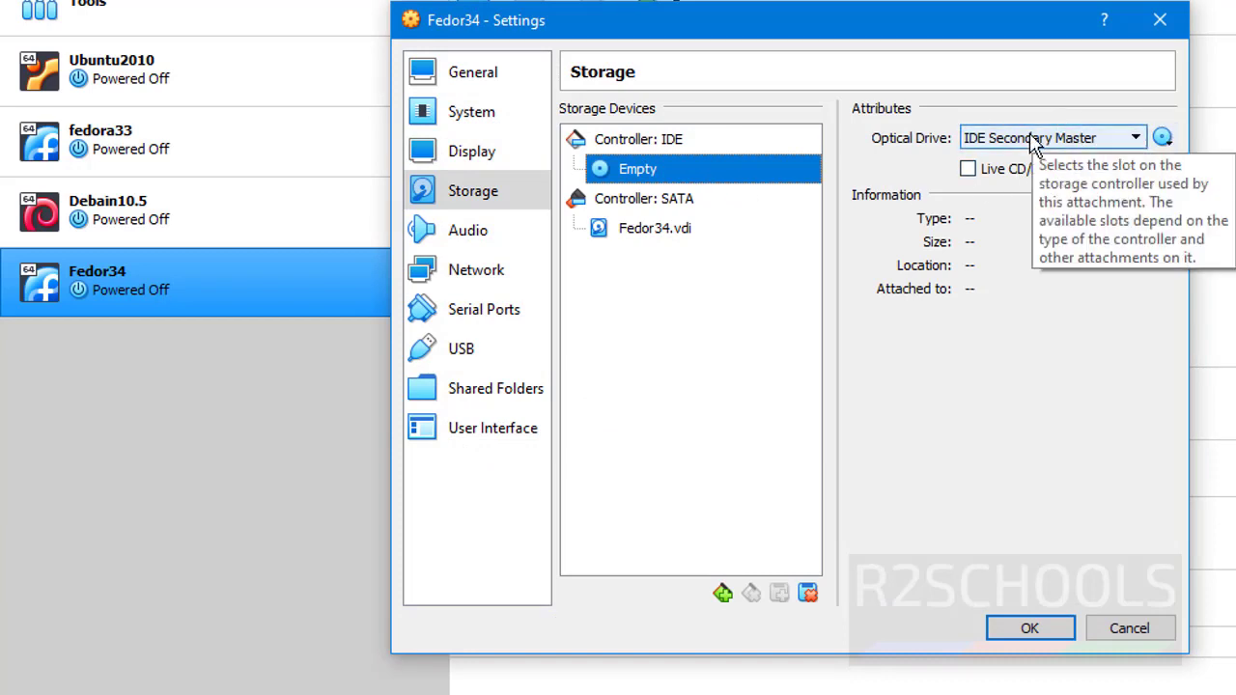
pyautogui.click(1164, 138)
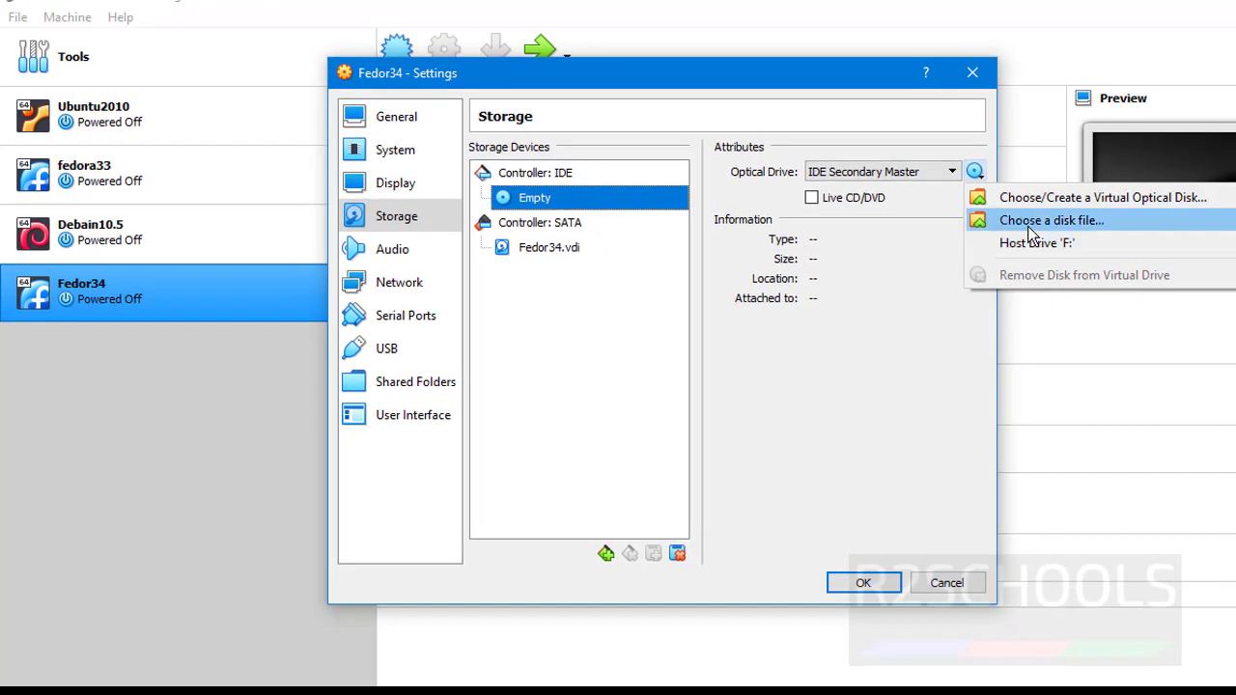
pyautogui.click(1029, 229)
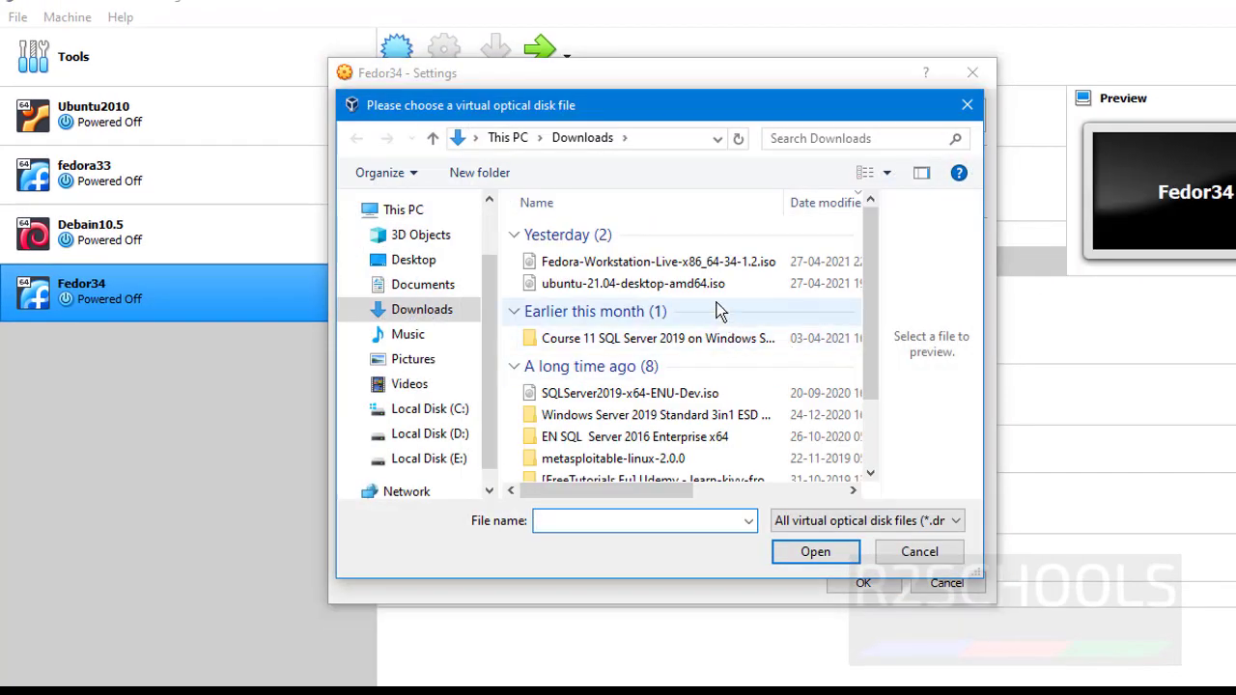
pyautogui.click(702, 266)
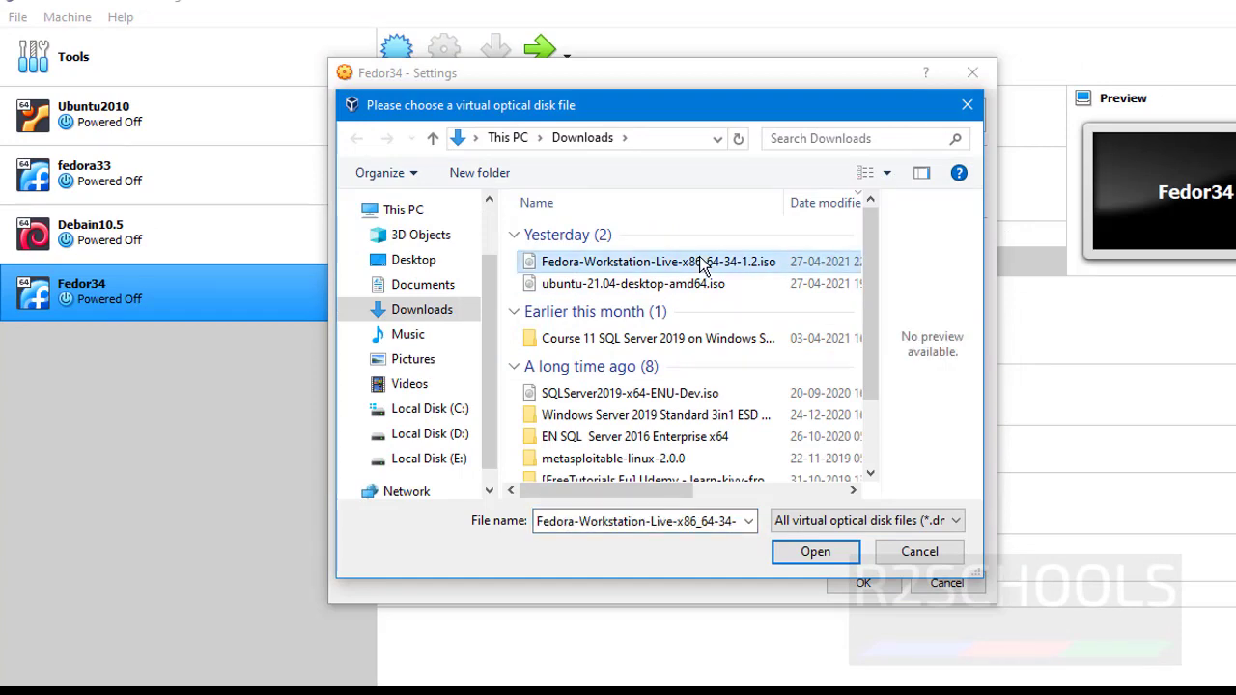
pyautogui.click(822, 558)
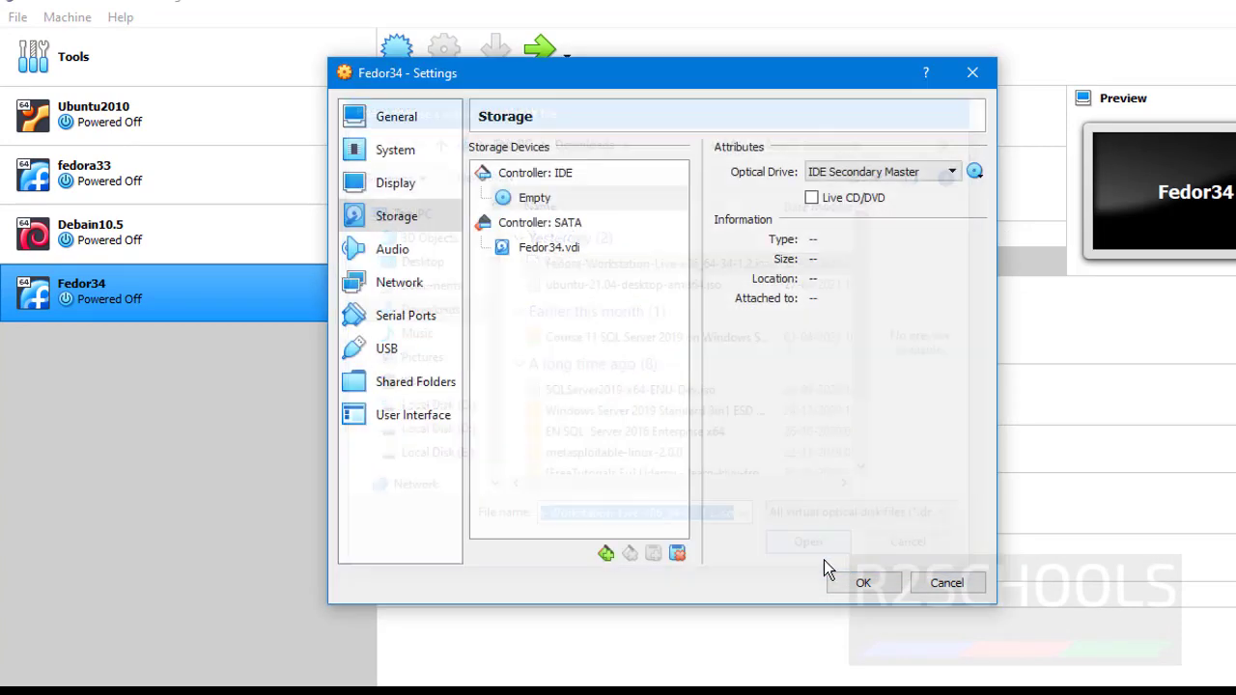
pyautogui.click(874, 591)
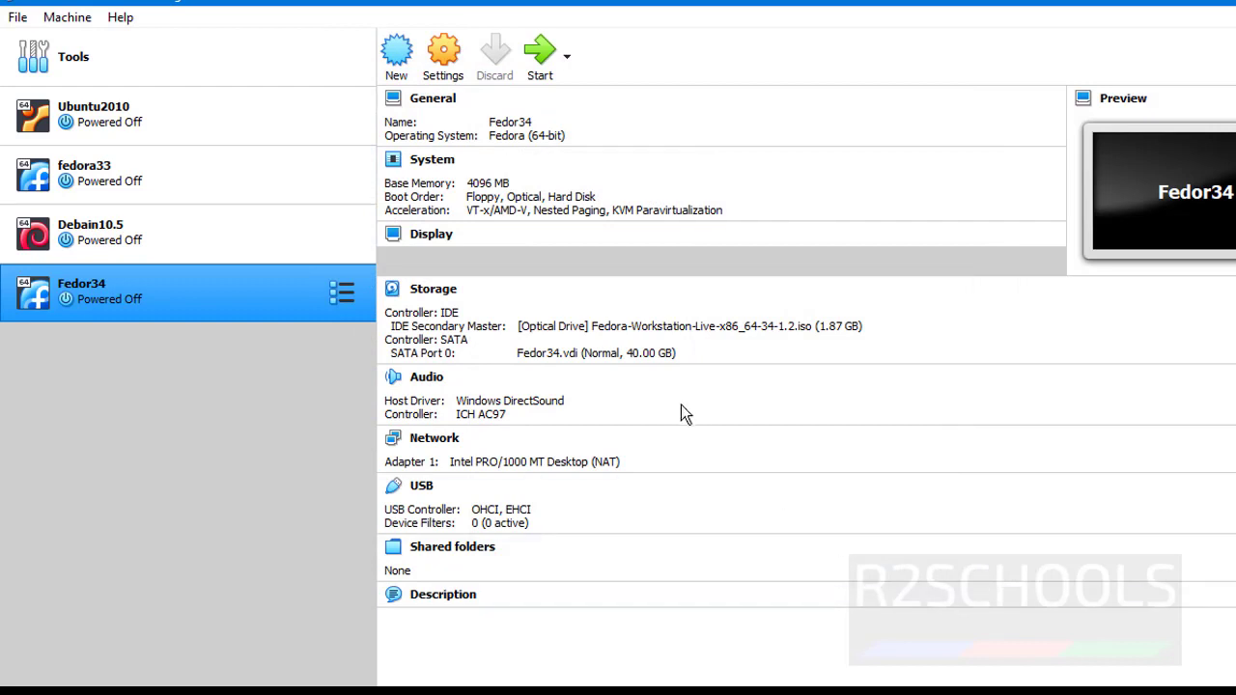
# Step: Start Fedor34 with Fedora-Workstation-Live-x86_64-34-1.2.iso as the start-up disk and boot Start Fedora-Workstation-Live 34
pyautogui.click(548, 40)
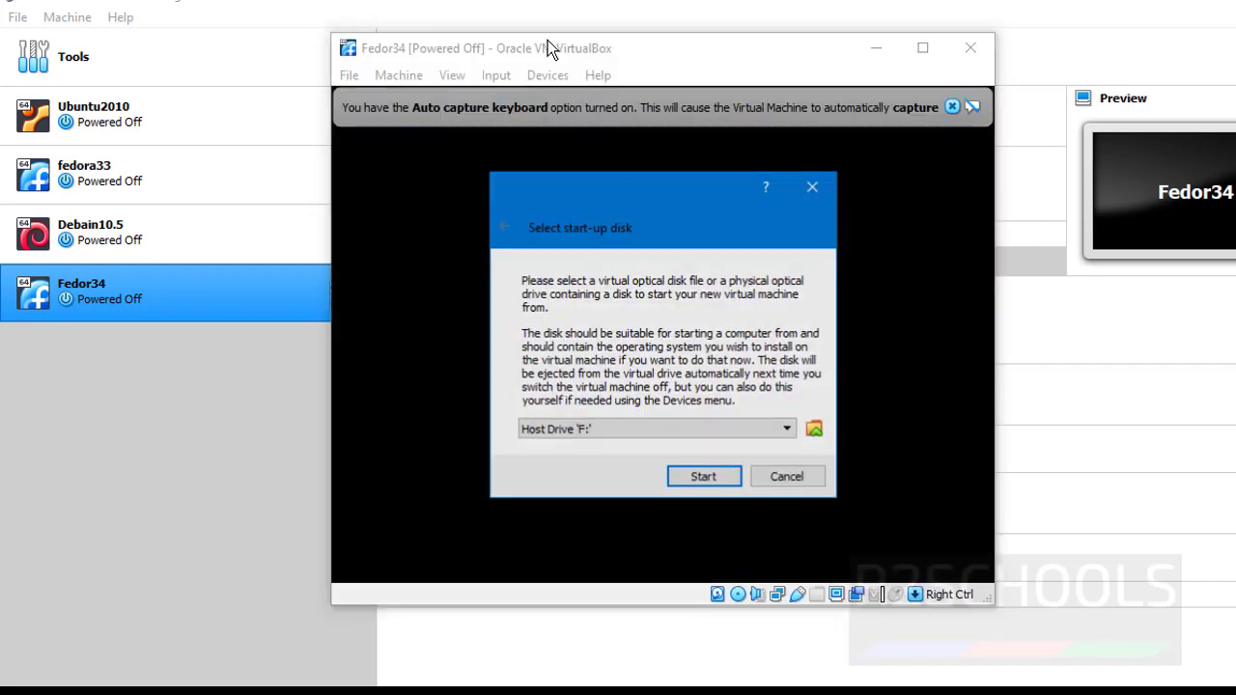
pyautogui.click(620, 428)
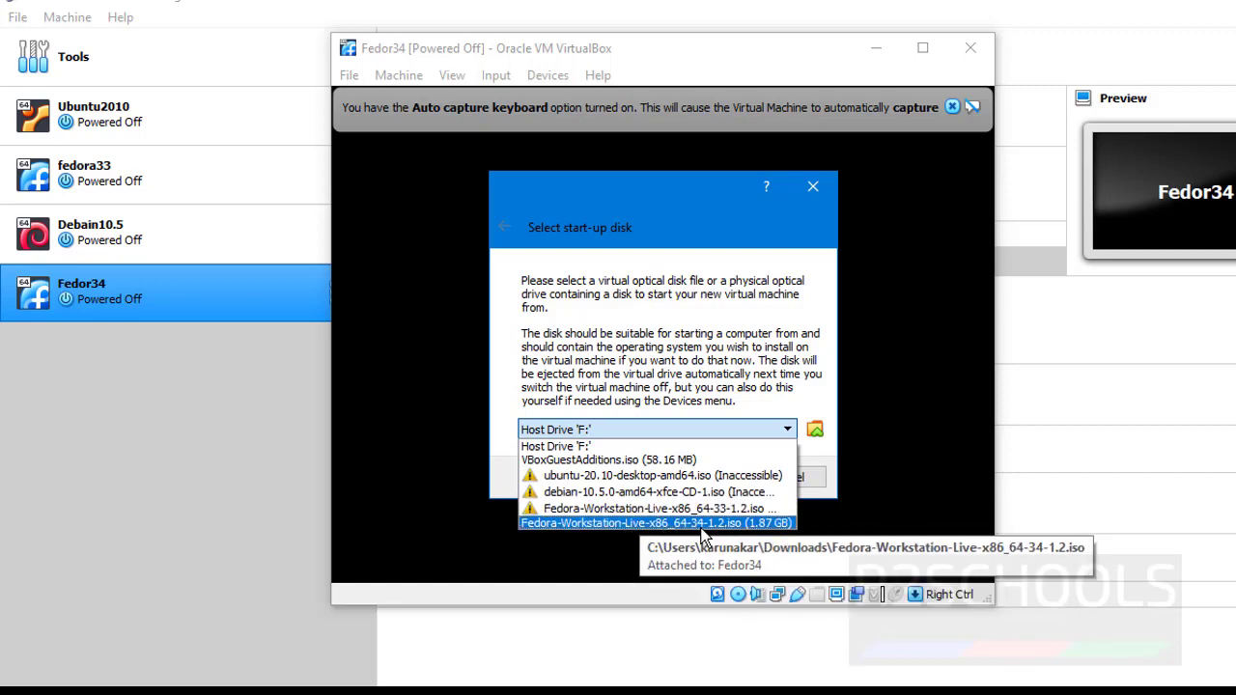
pyautogui.click(703, 525)
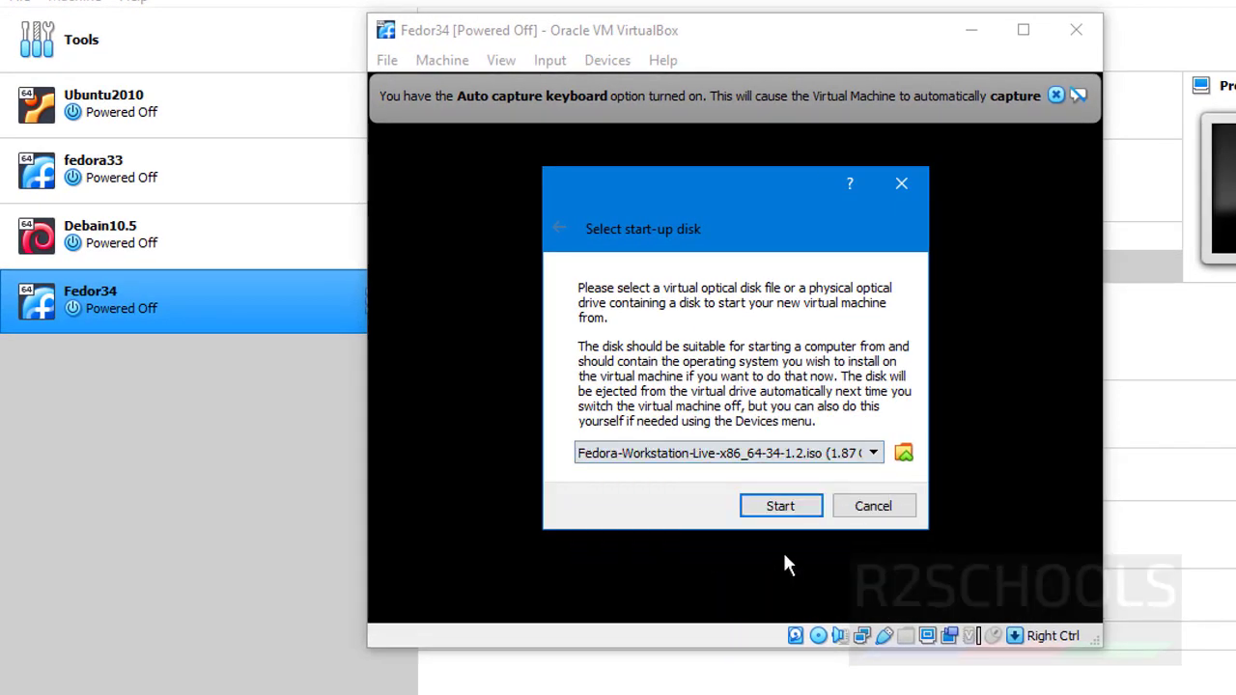
pyautogui.click(797, 505)
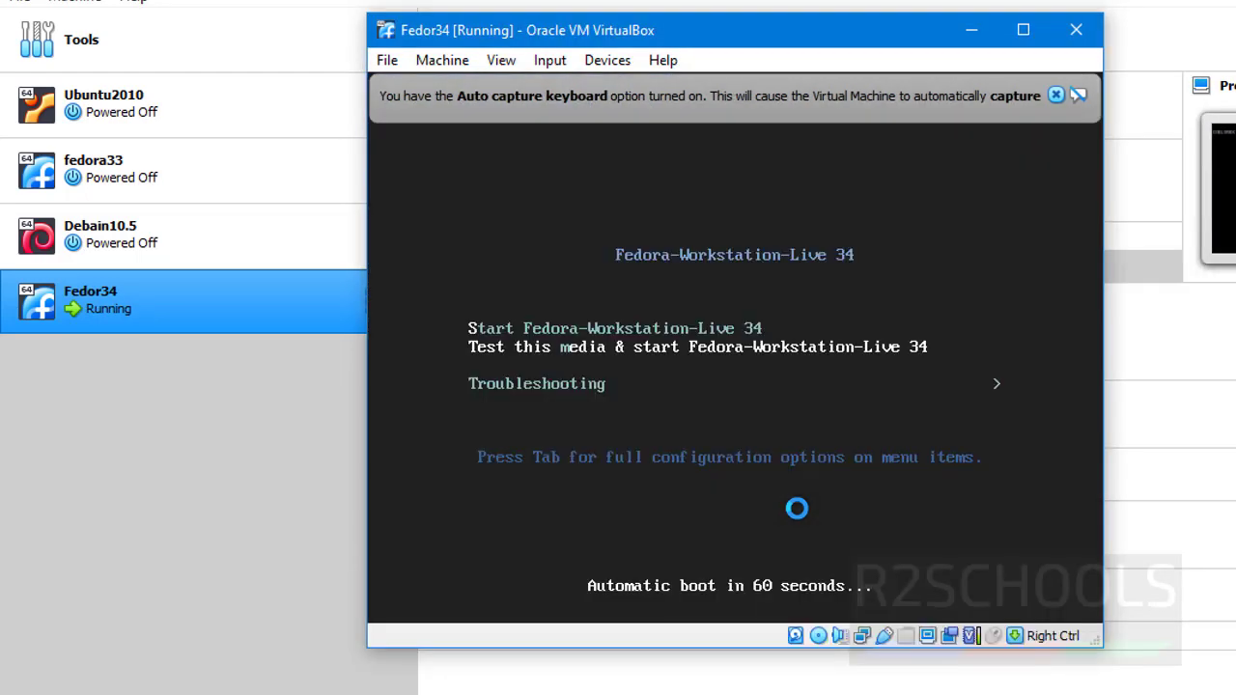
pyautogui.press('Up')
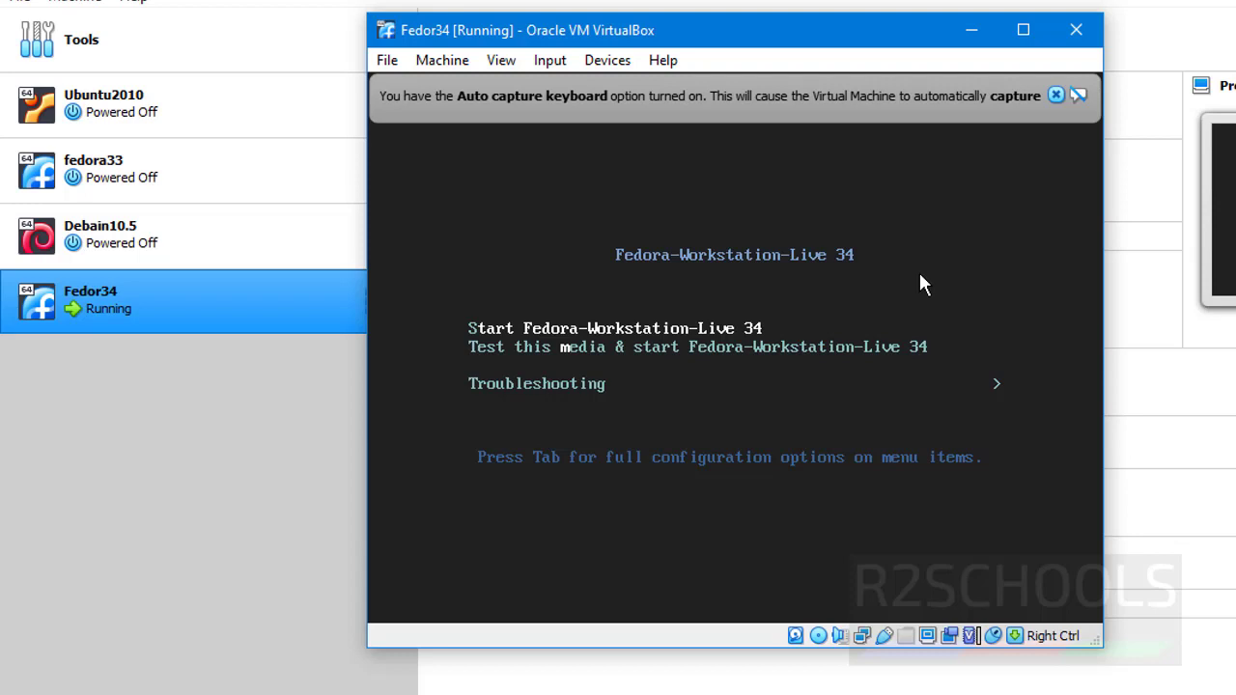
pyautogui.press('Return')
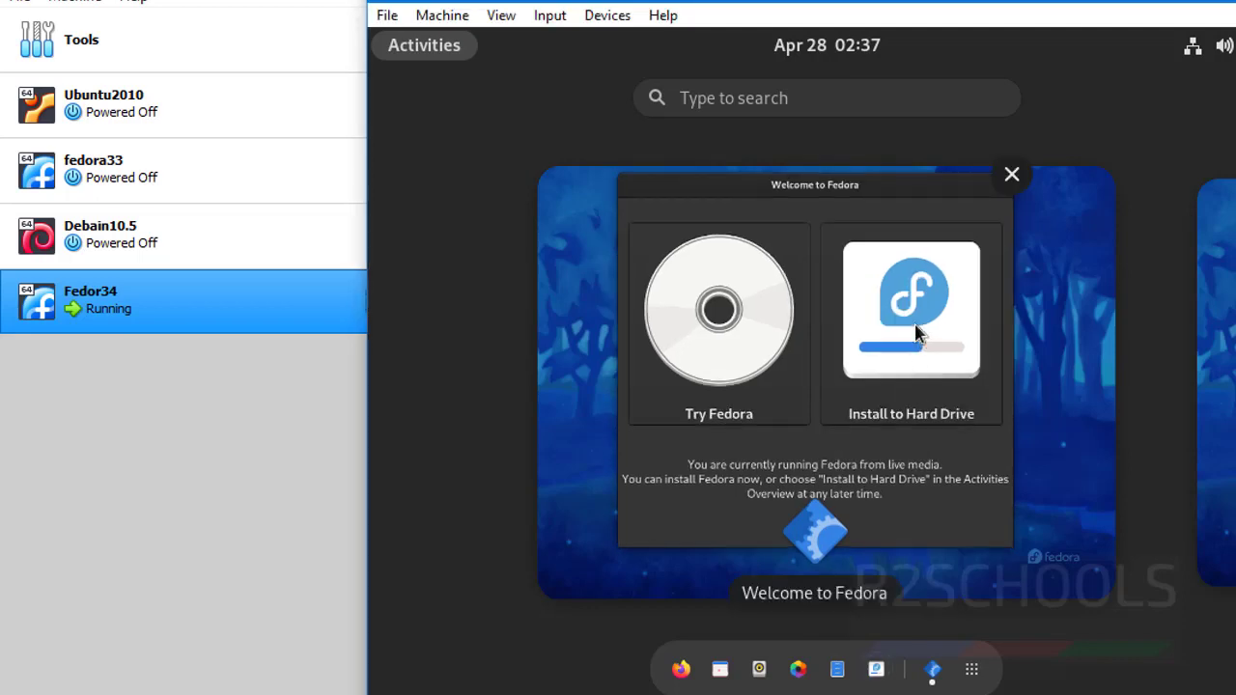
# Step: Launch the installation to the hard drive and continue with English (United States) as the installation language
pyautogui.click(908, 323)
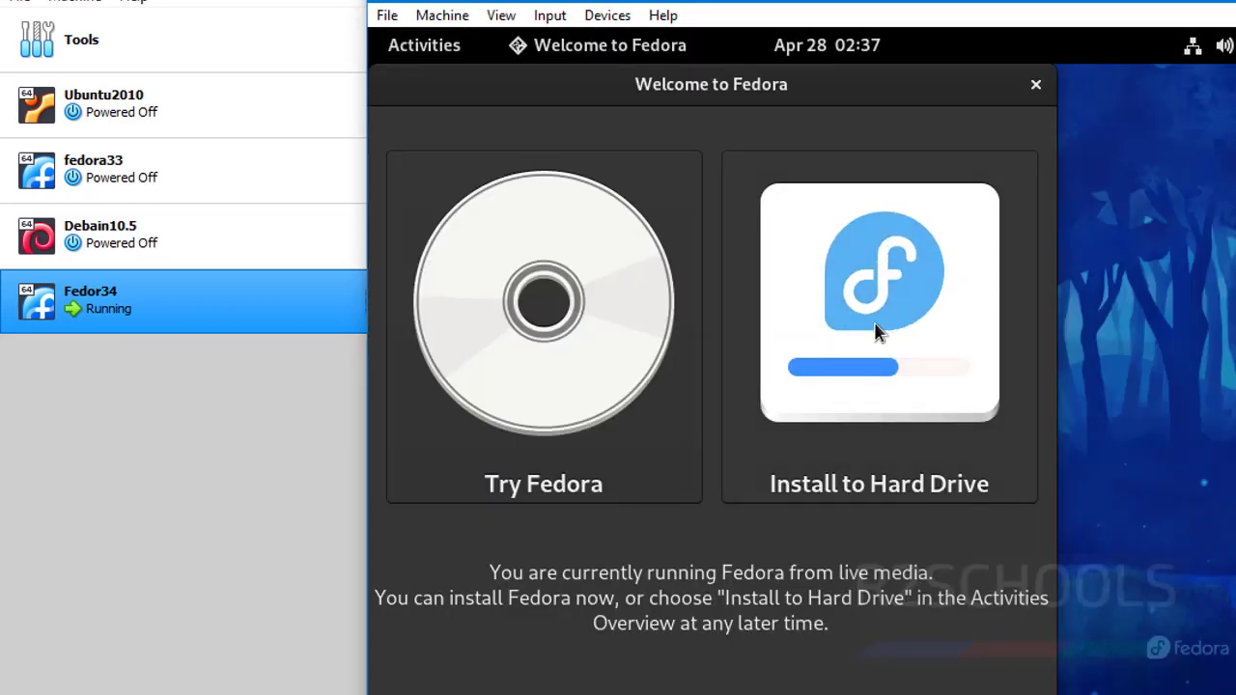
pyautogui.click(876, 332)
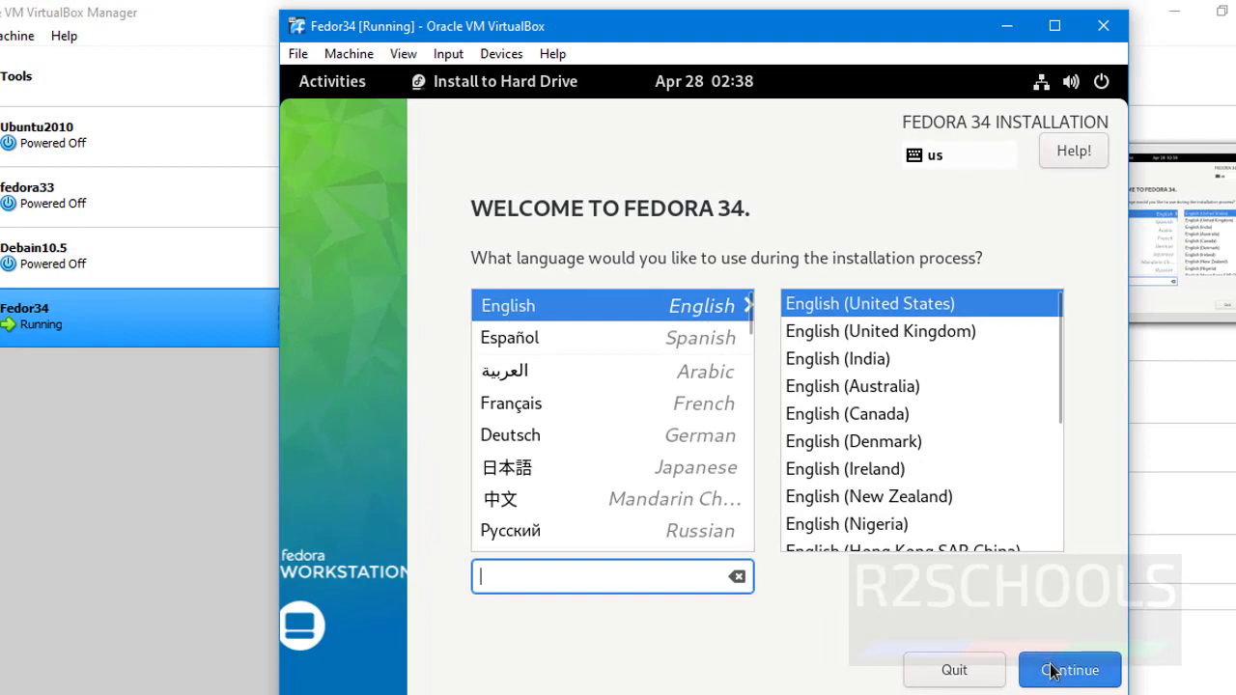
pyautogui.click(1053, 671)
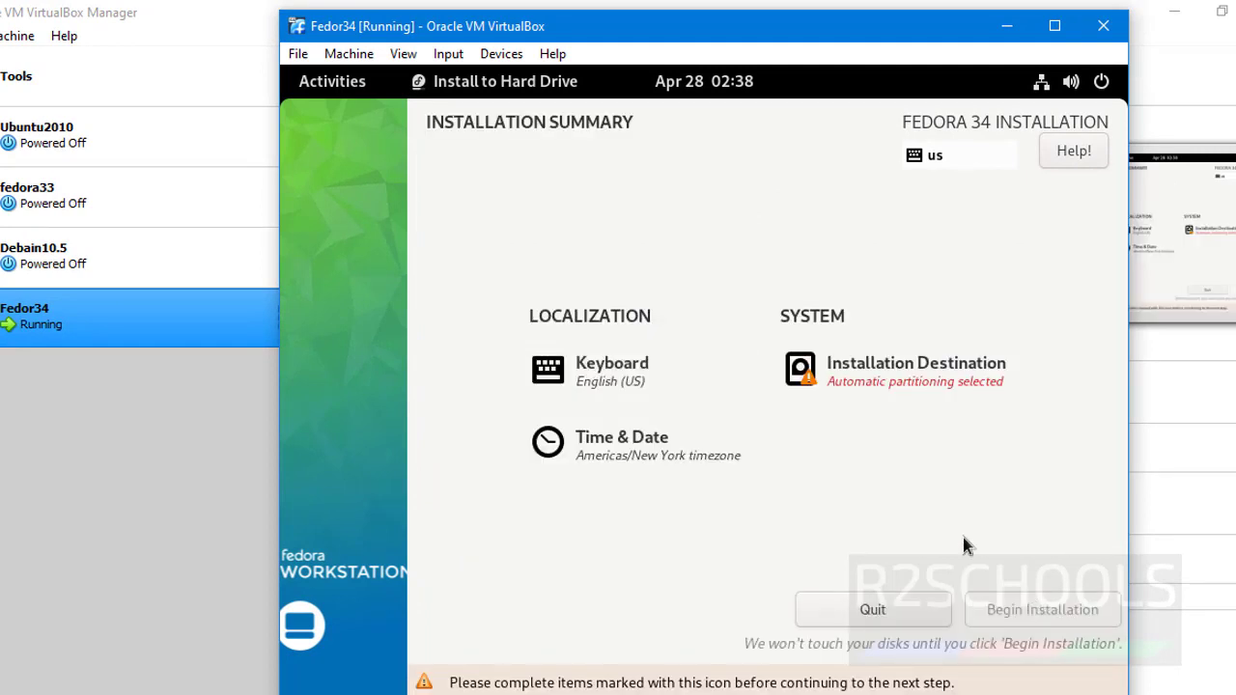
# Step: Confirm the 40 GiB ATA VBOX HARDDISK with automatic storage configuration as the installation destination and begin the installation
pyautogui.click(864, 382)
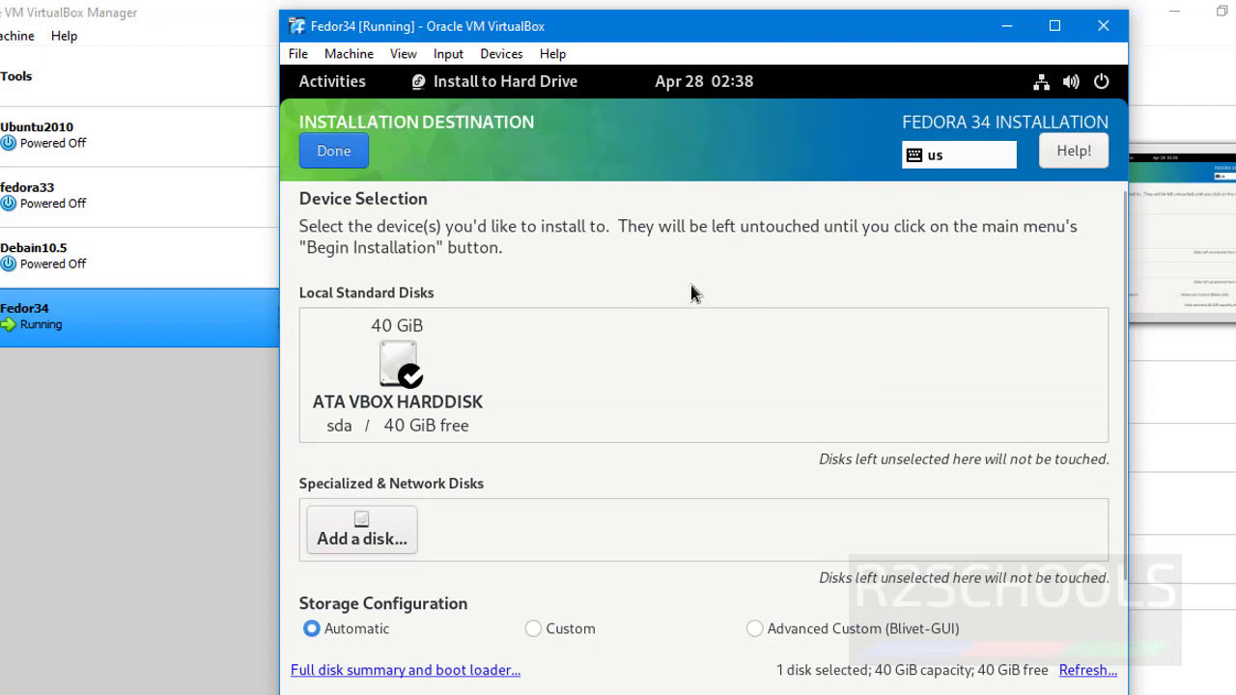
pyautogui.click(333, 152)
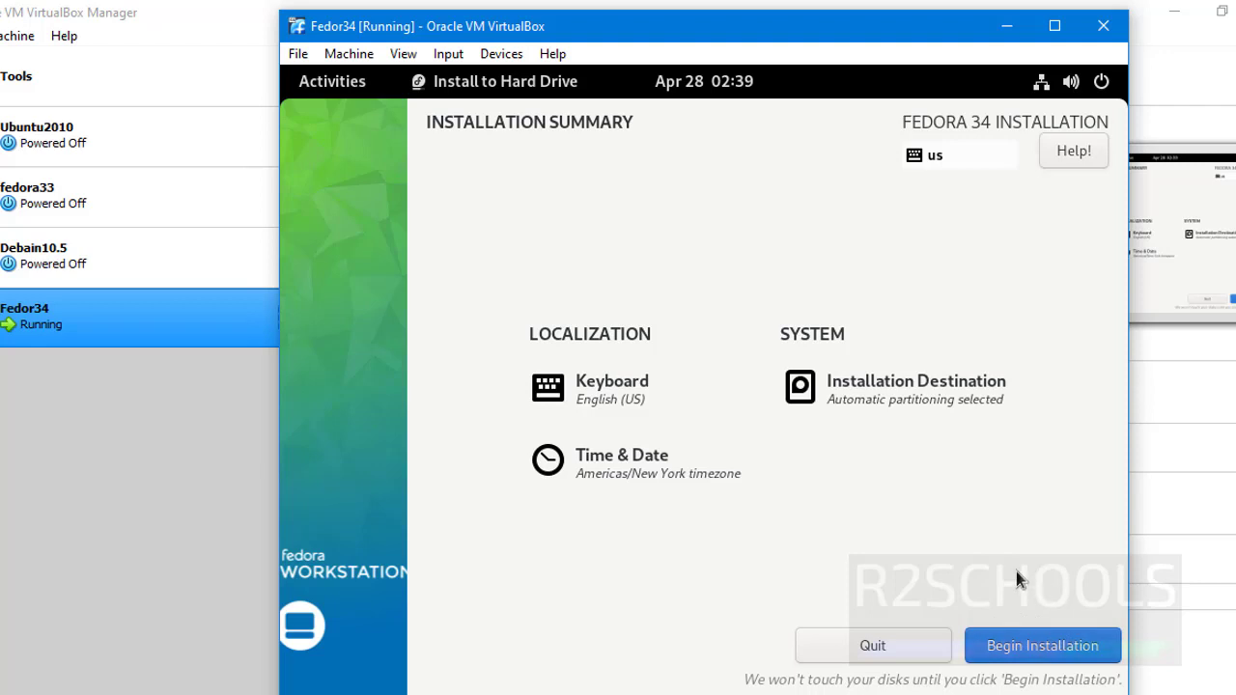
pyautogui.click(1020, 655)
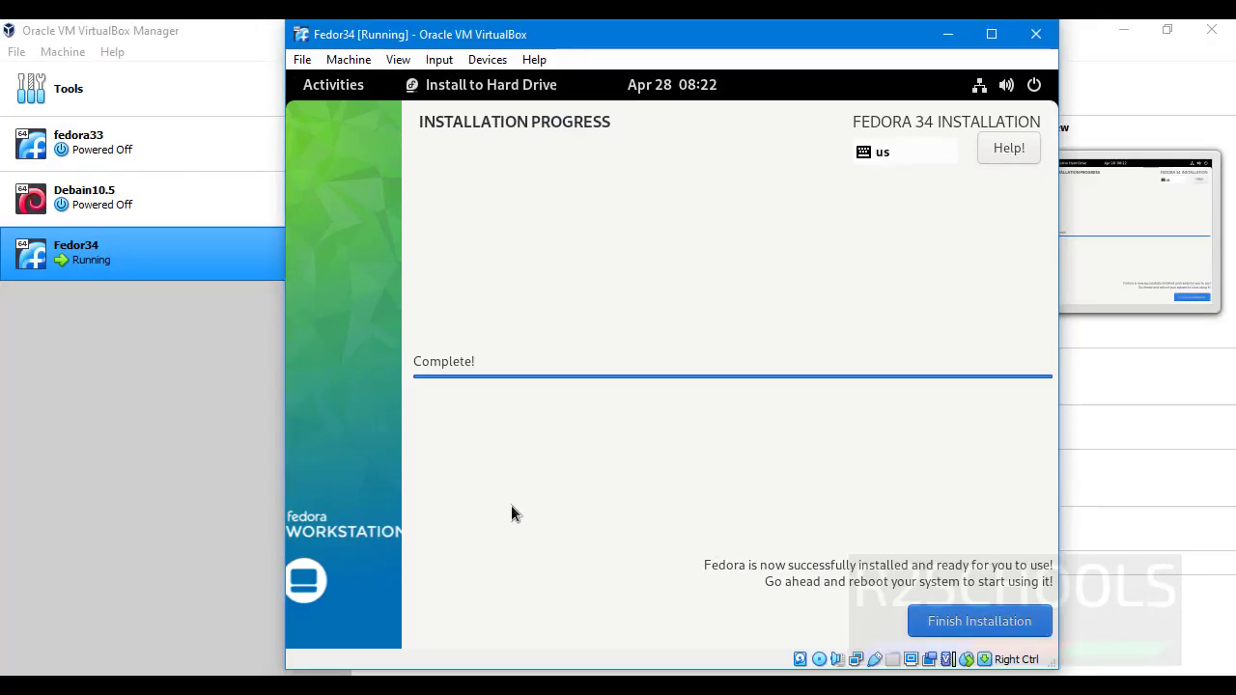
# Step: Remove the Fedora Workstation ISO from Fedor34's virtual optical drive in the machine's storage settings and save them
pyautogui.click(177, 539)
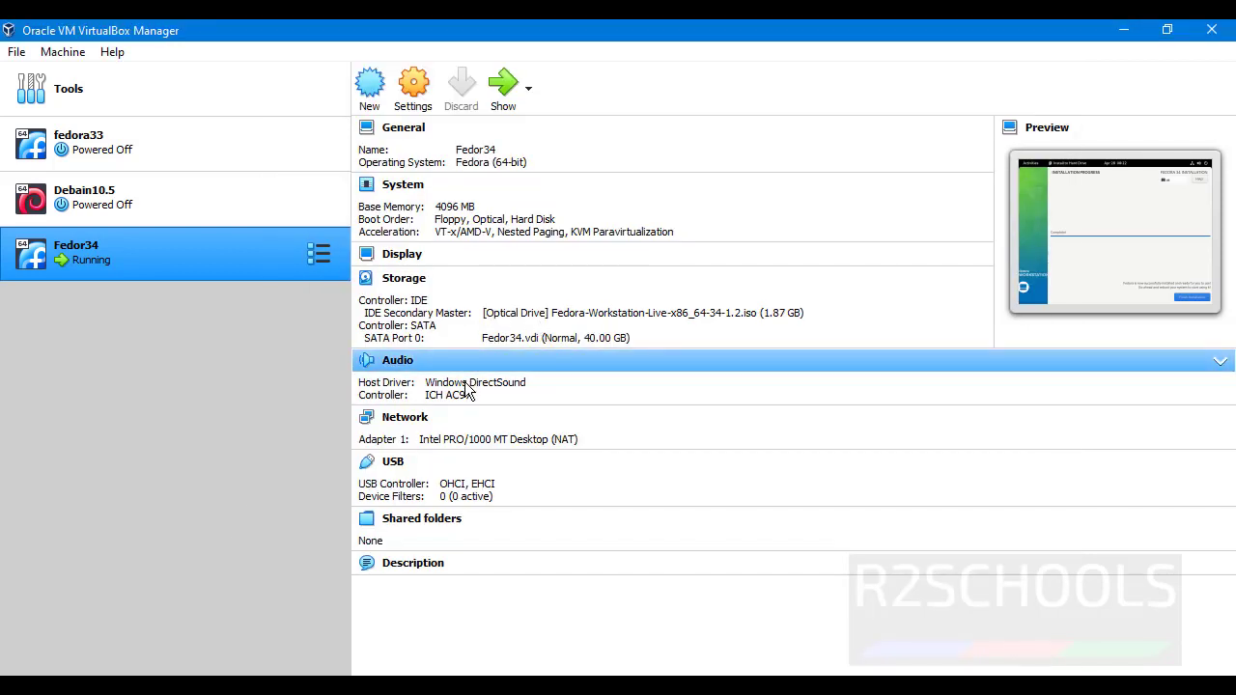
pyautogui.click(413, 85)
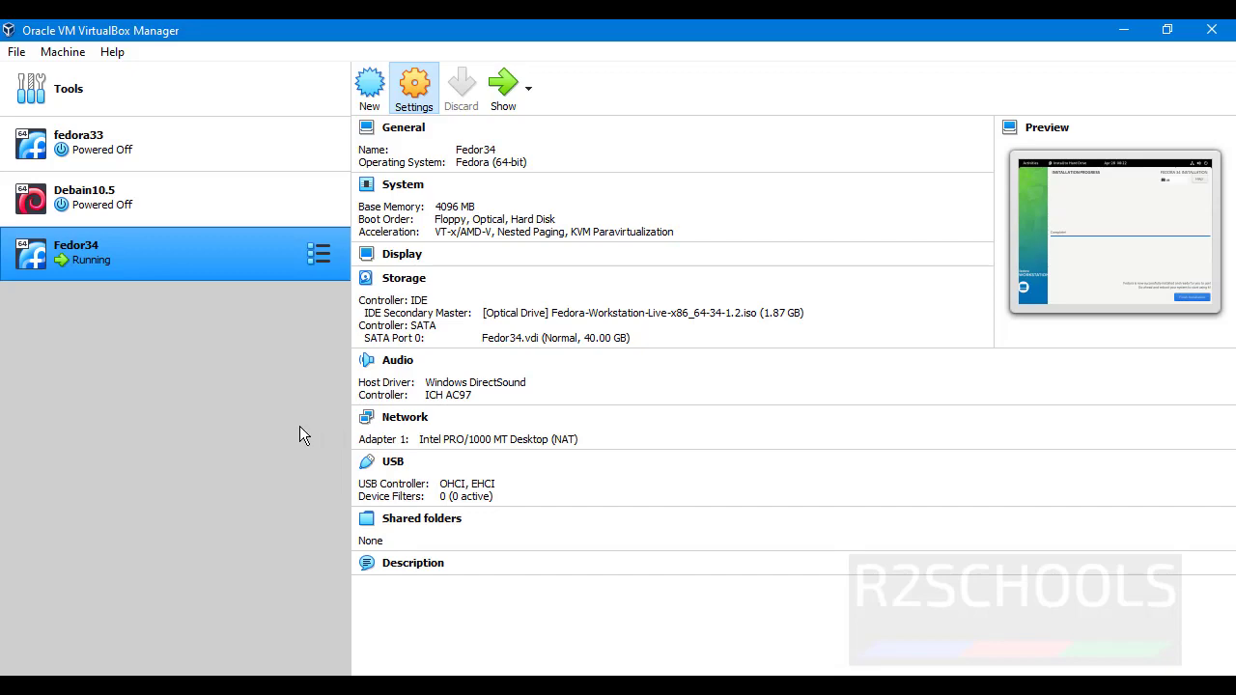
pyautogui.hotkey('ctrl', 's')
pyautogui.click(365, 238)
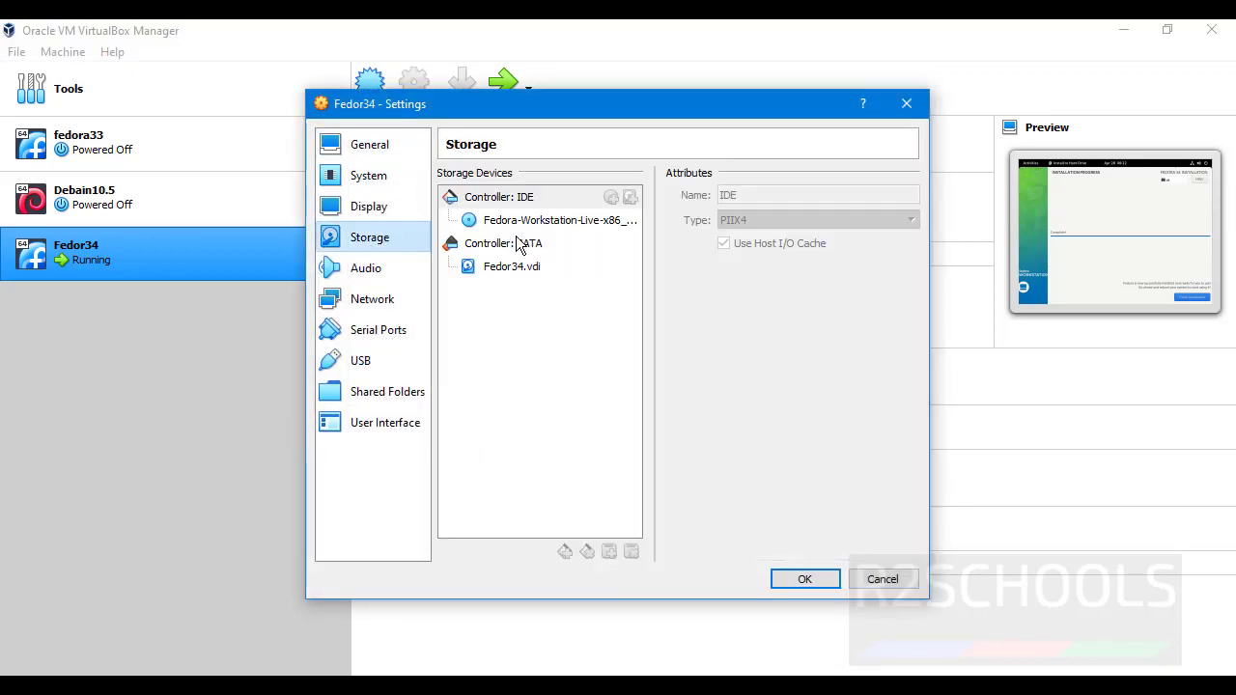
pyautogui.click(568, 223)
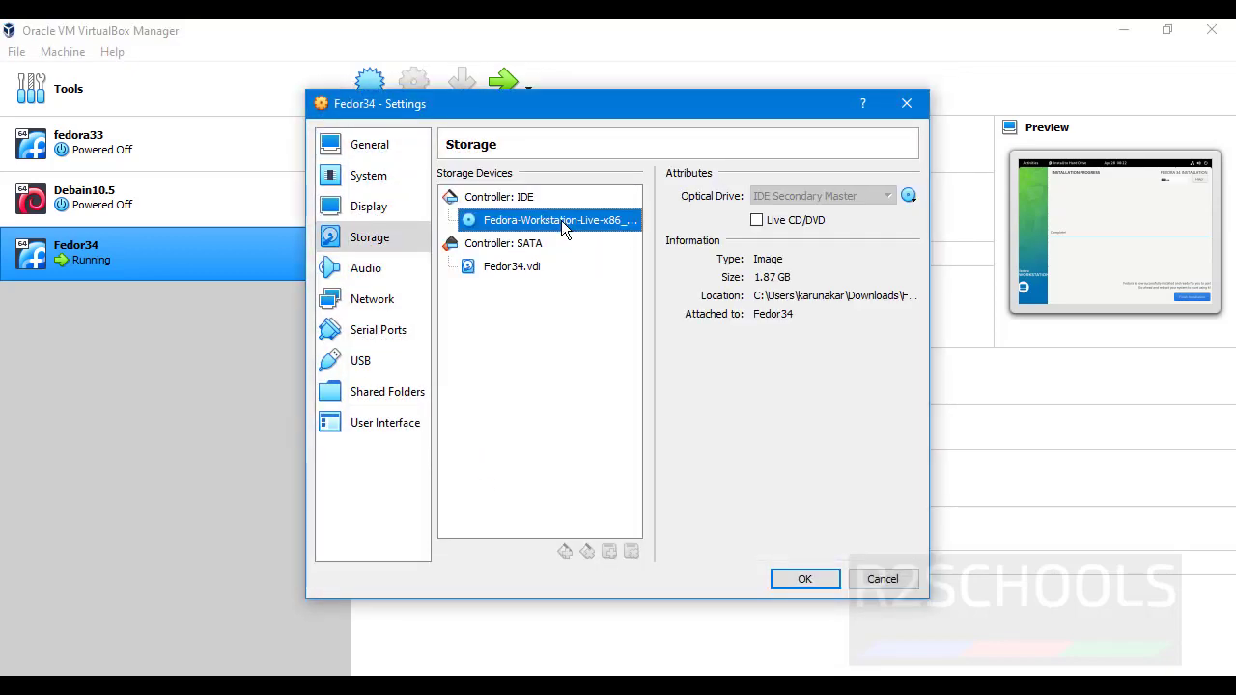
pyautogui.click(909, 196)
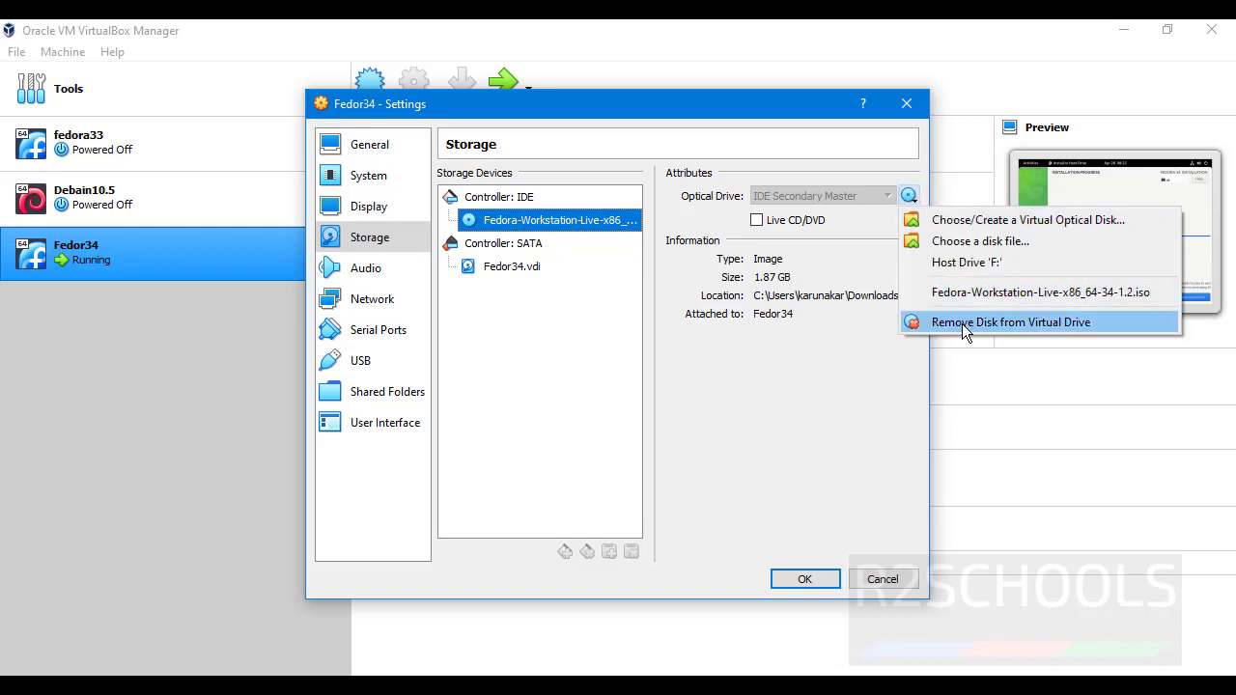
pyautogui.click(962, 324)
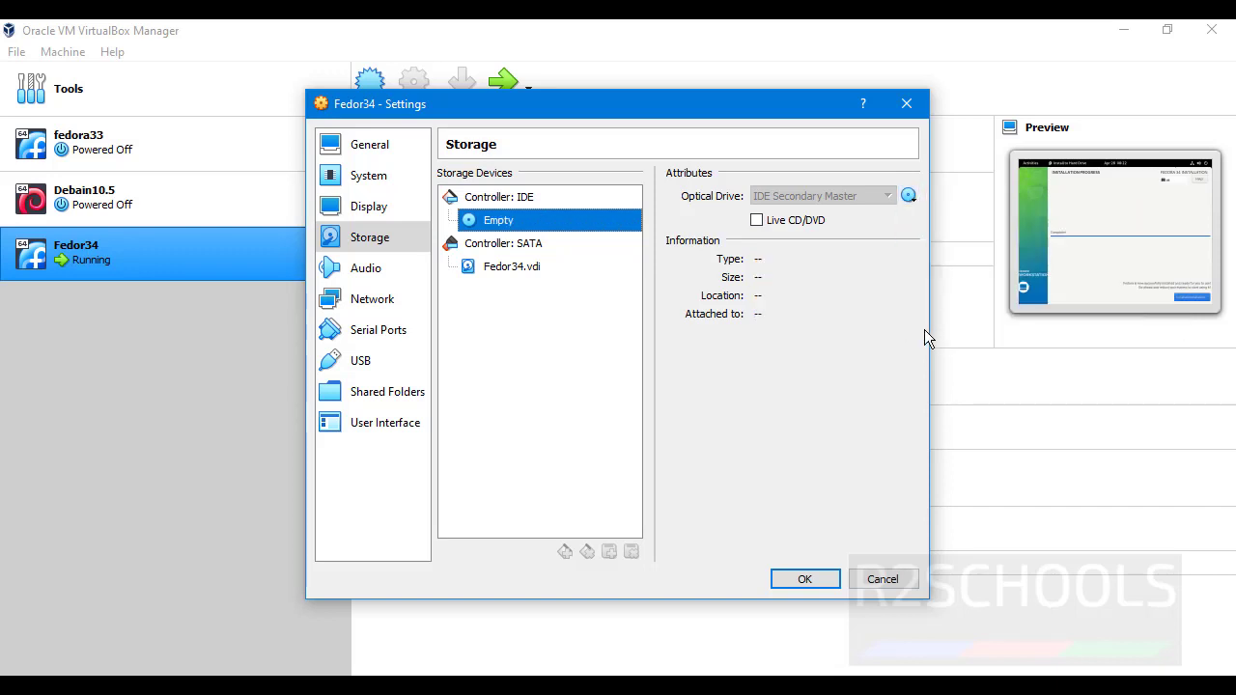
pyautogui.click(817, 581)
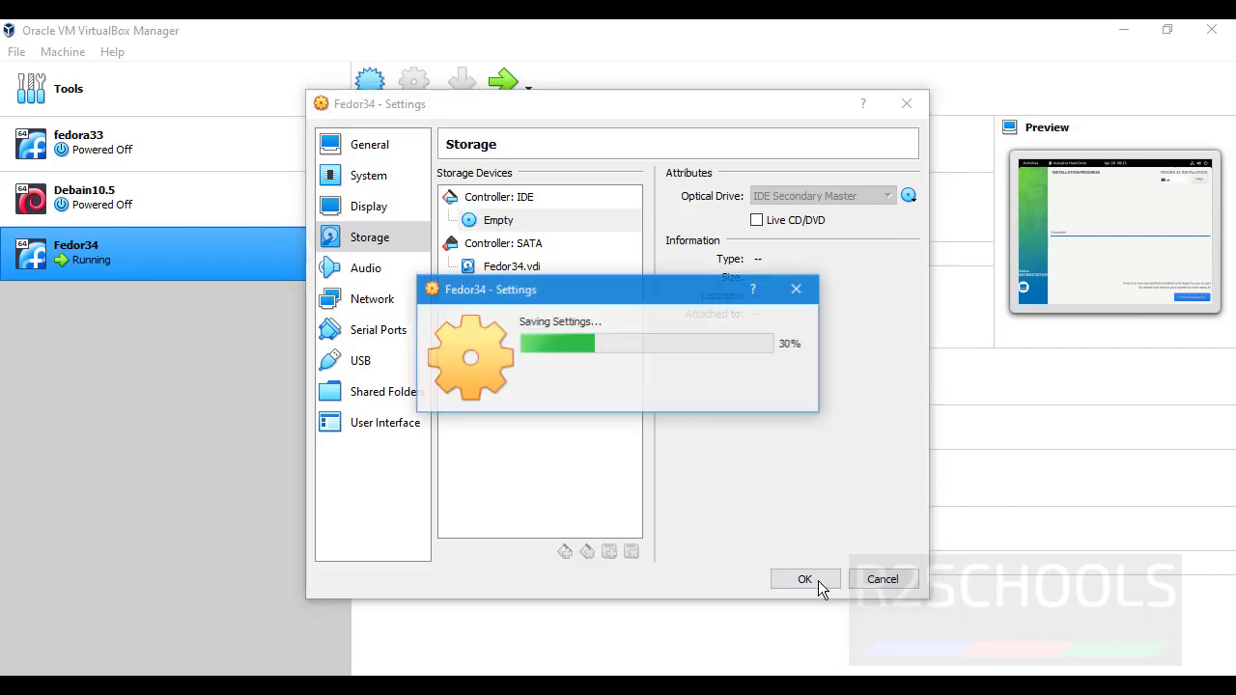
# Step: Switch back to the Fedor34 machine and go through the initial setup, keeping Location Services on and skipping online accounts
pyautogui.hotkey('alt', 'Tab')
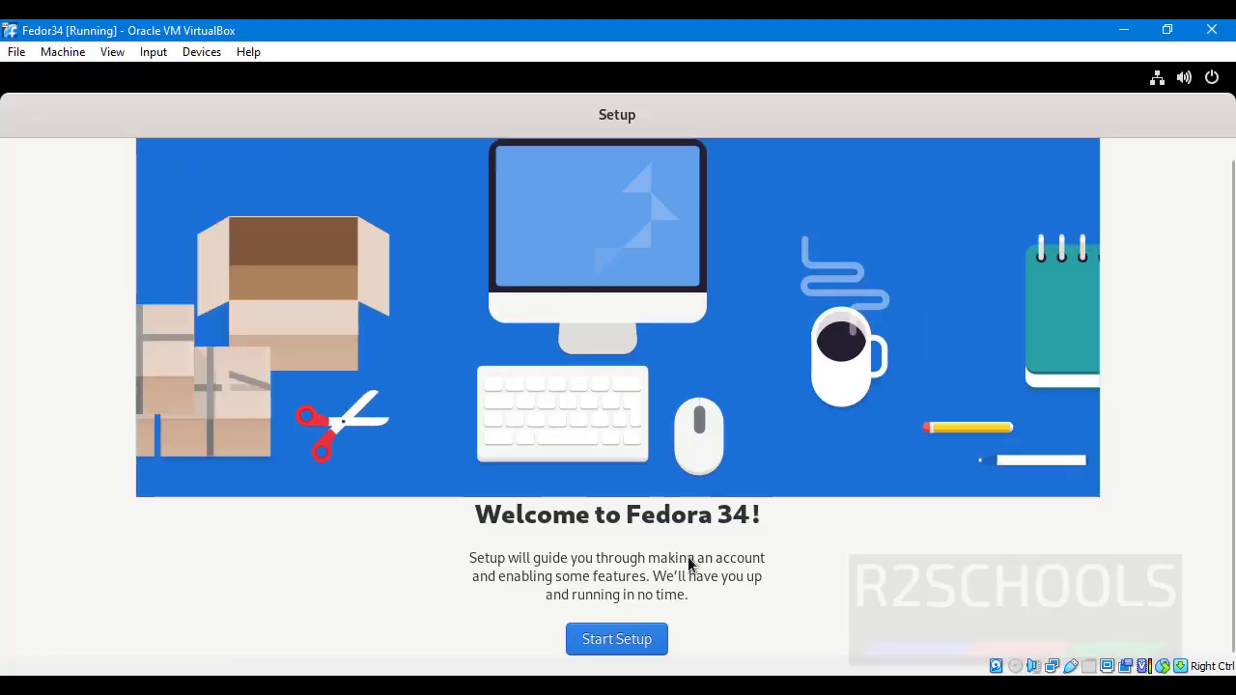
pyautogui.click(623, 640)
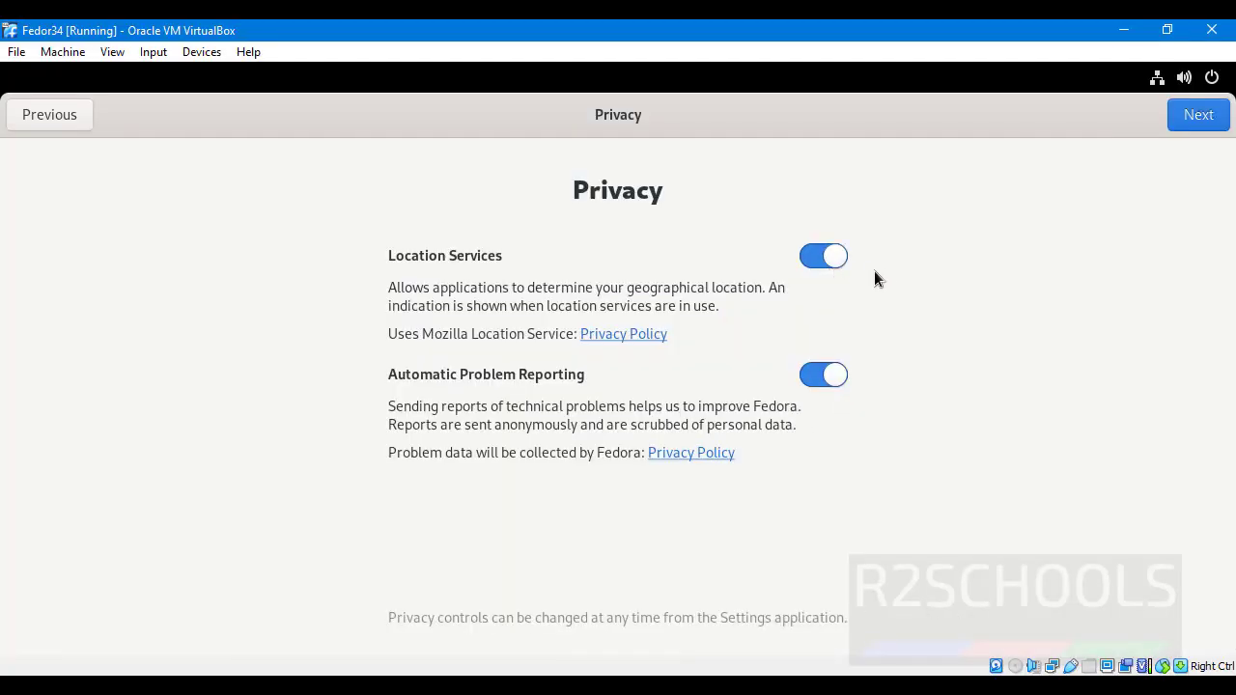
pyautogui.click(802, 258)
pyautogui.click(841, 256)
pyautogui.click(1189, 122)
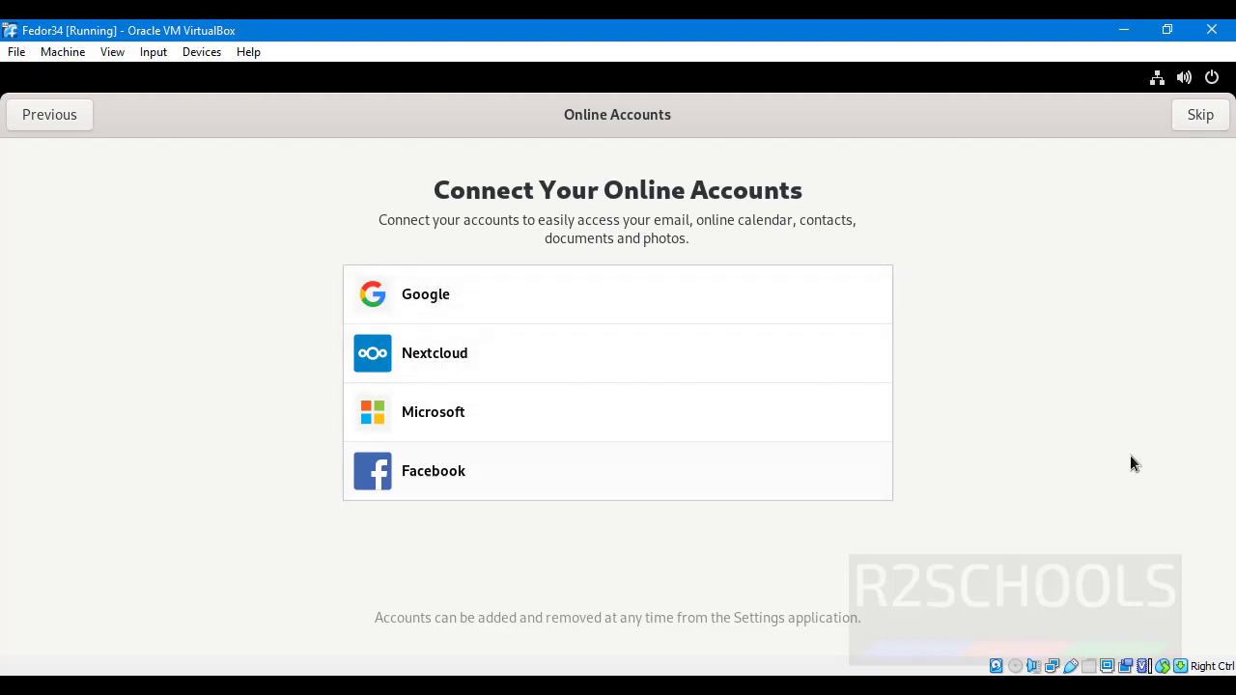
pyautogui.click(1198, 116)
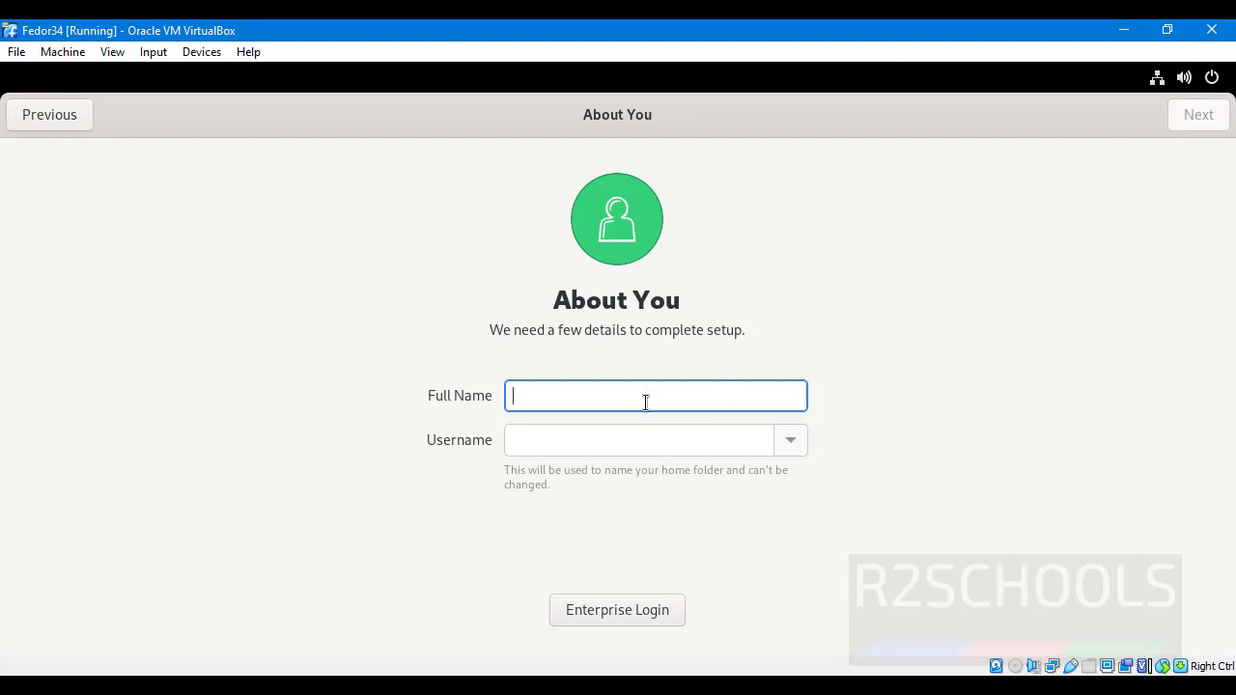
# Step: Set the account's full name to Administrator and its username to r2schools, and continue to the password page
pyautogui.write('Administra')
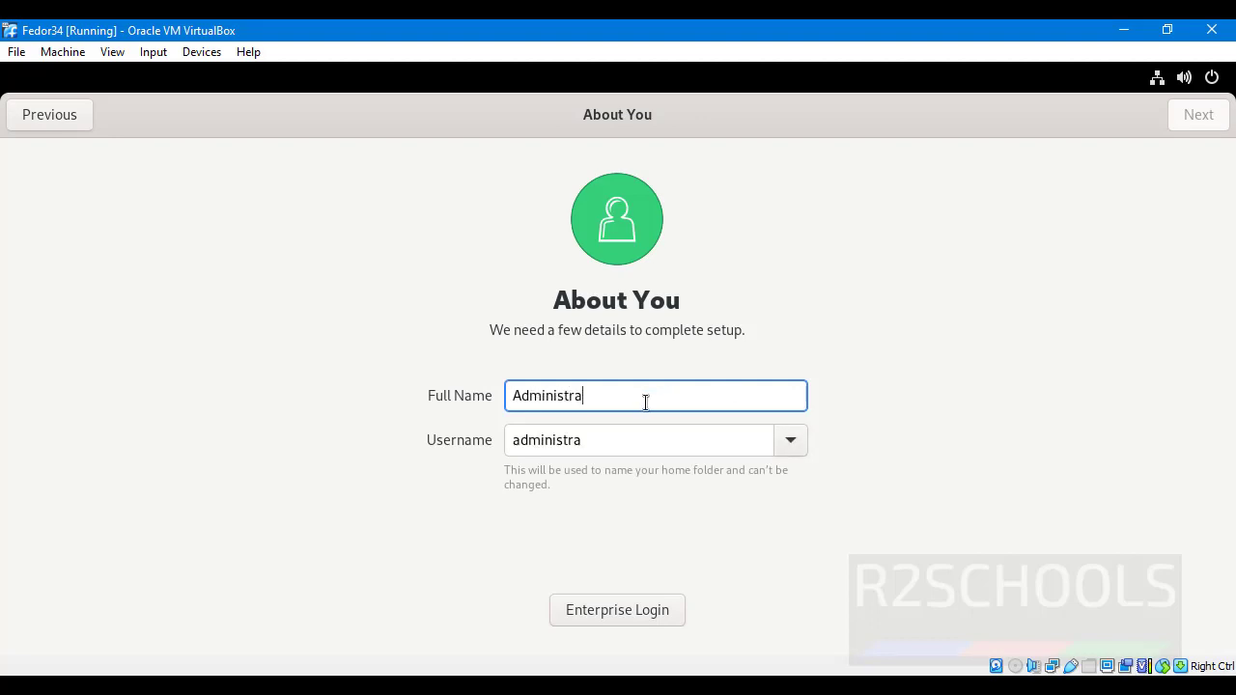
pyautogui.write('tor')
pyautogui.press('Tab')
pyautogui.write('r2schools')
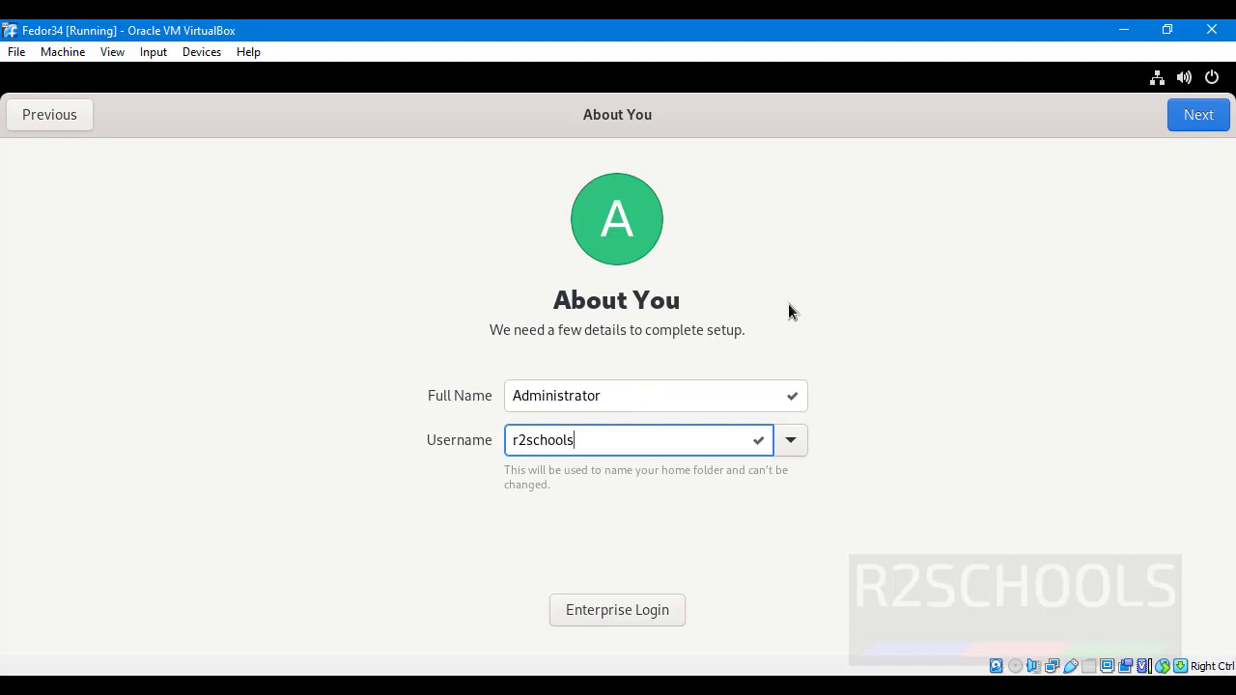
pyautogui.click(1180, 116)
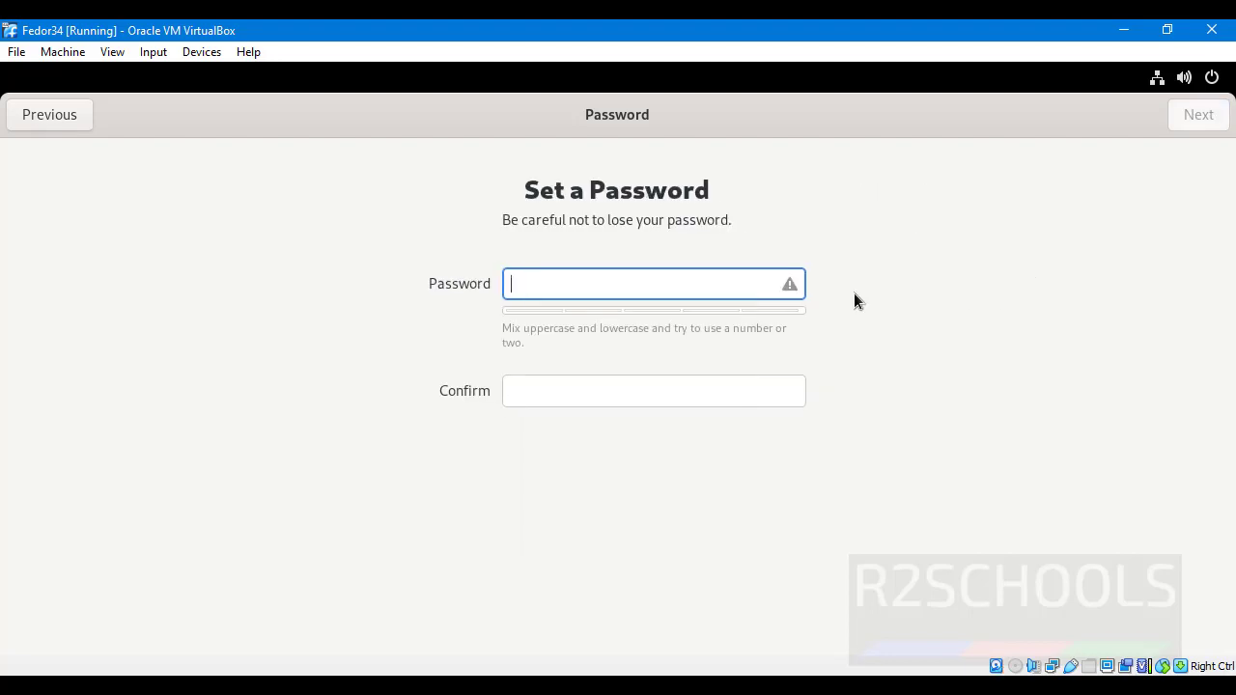
# Step: Enter and confirm the account password, and continue to the end of the setup
pyautogui.write('ab')
pyautogui.press('BackSpace')
pyautogui.press('BackSpace')
pyautogui.write('*********')
pyautogui.press('Tab')
pyautogui.write('****')
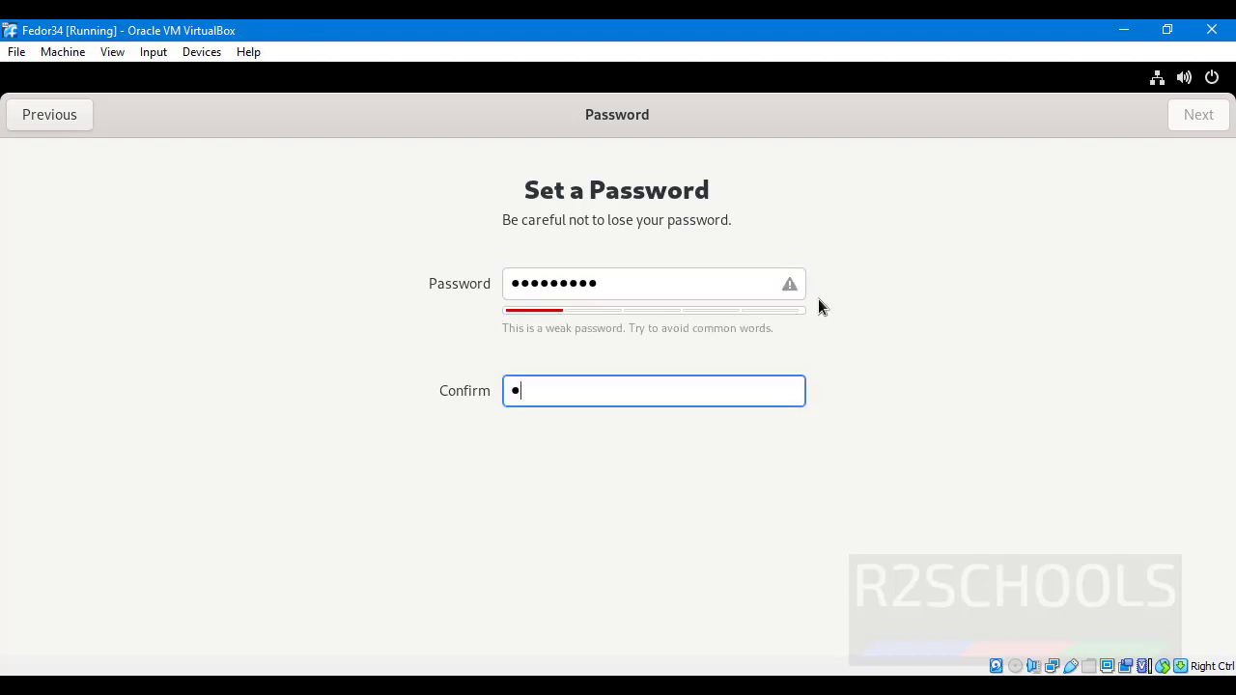
pyautogui.write('*****')
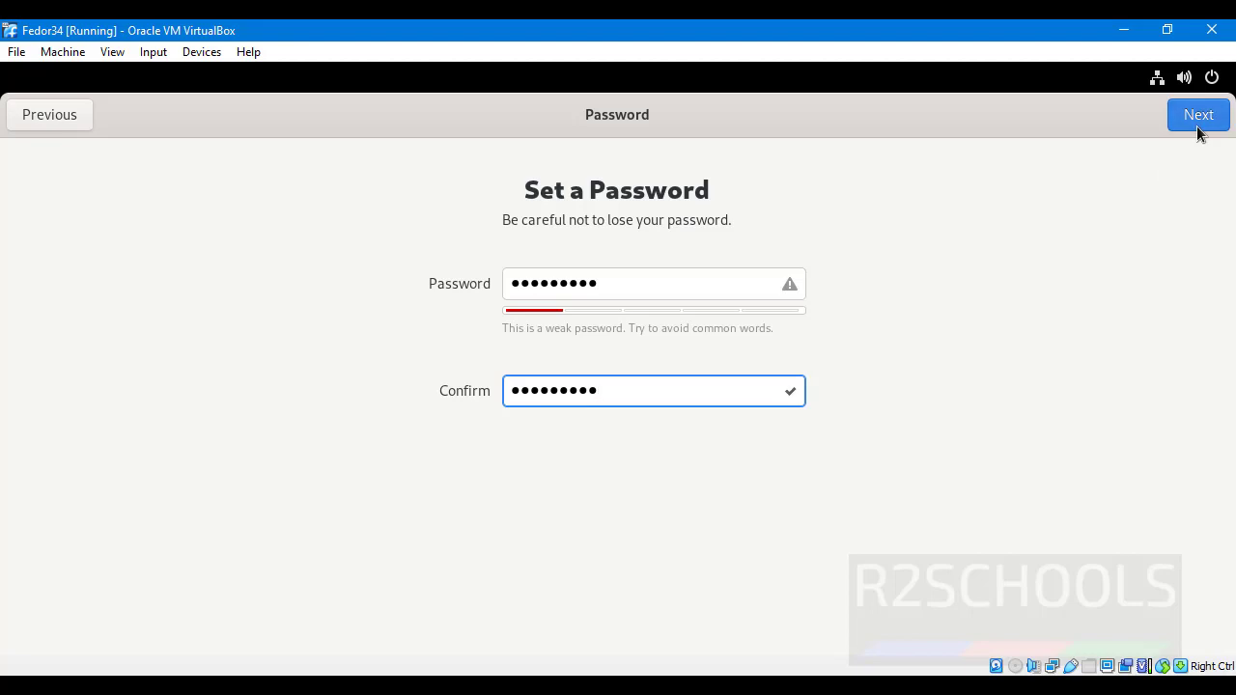
pyautogui.click(1200, 120)
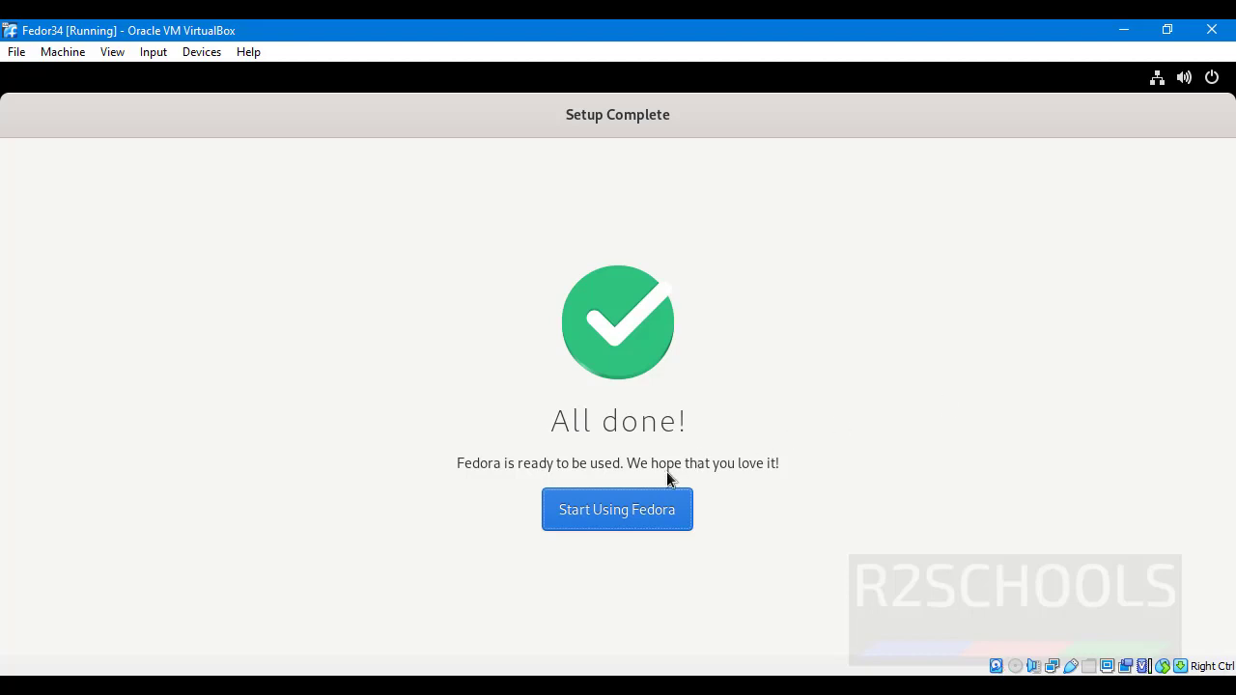
# Step: Finish the setup by starting to use Fedora and decline the GNOME 40 tour
pyautogui.click(638, 513)
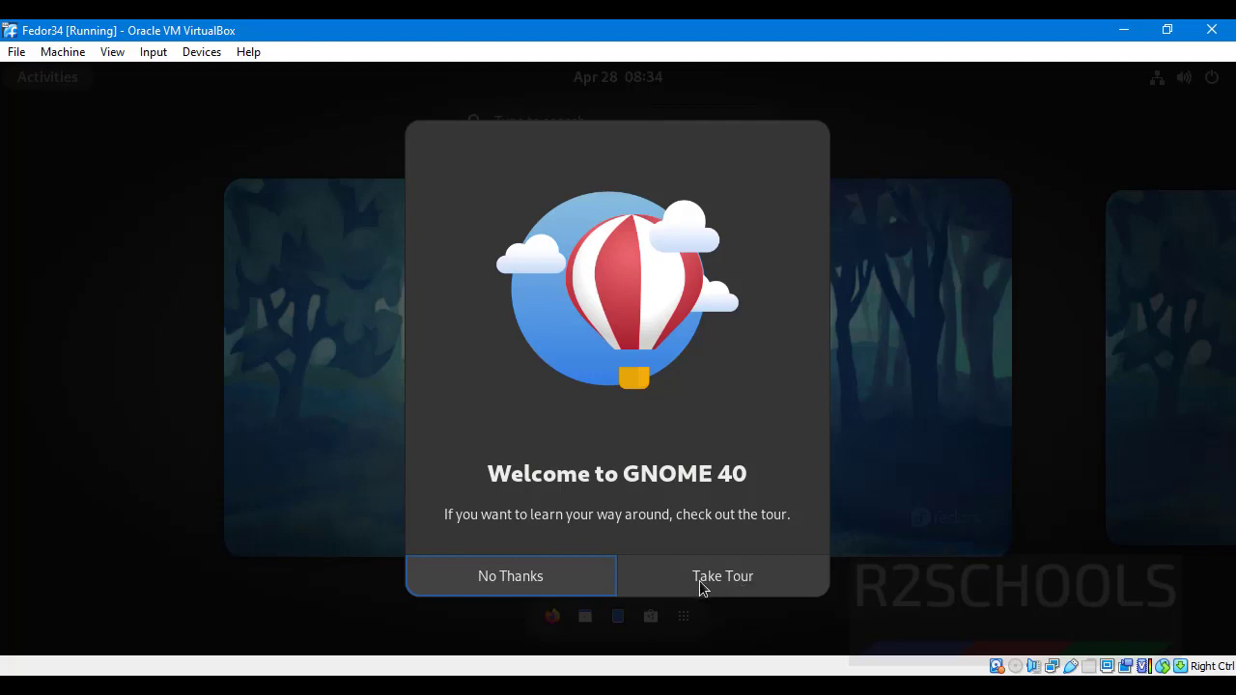
pyautogui.click(540, 580)
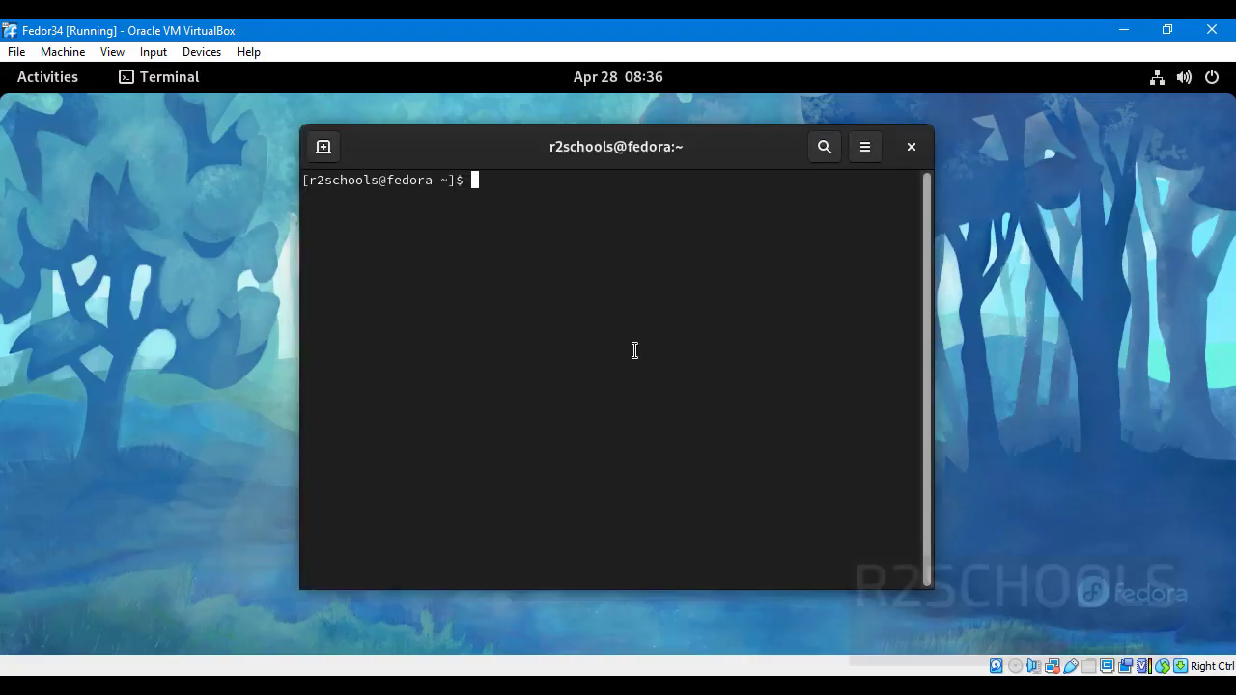
# Step: Run cat /etc/os-release in the terminal and examine the NAME and VERSION lines of its output
pyautogui.write('cat /')
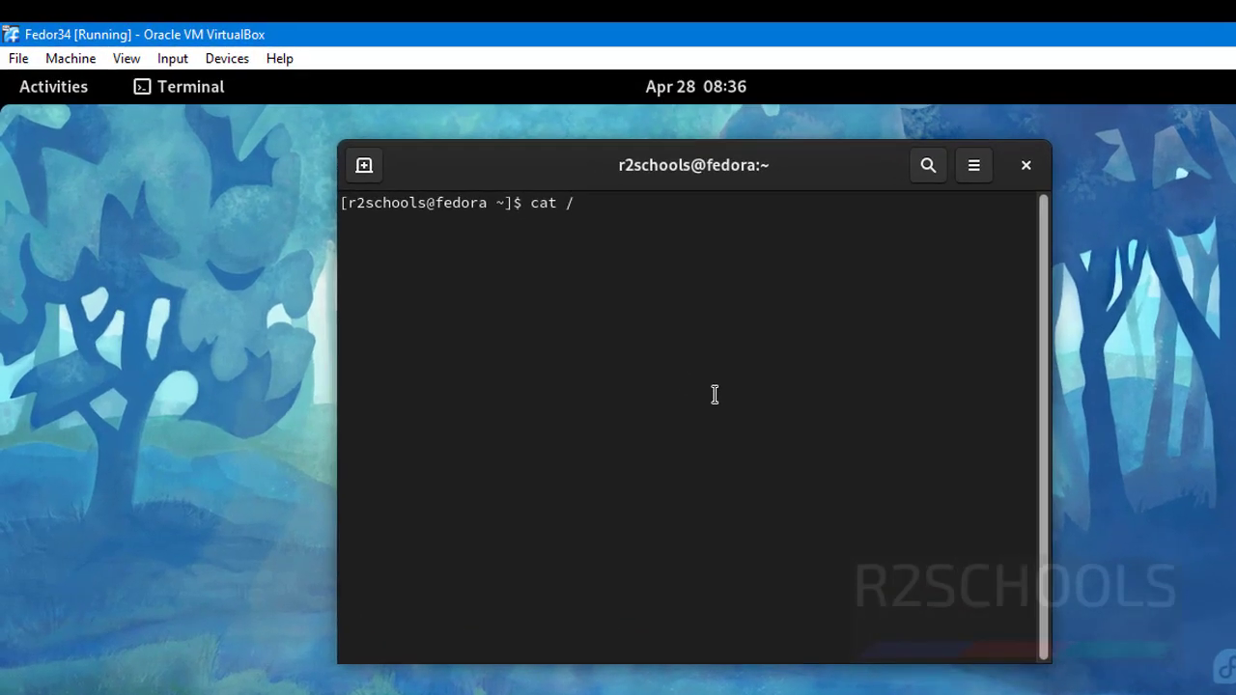
pyautogui.write('etc/os-releas')
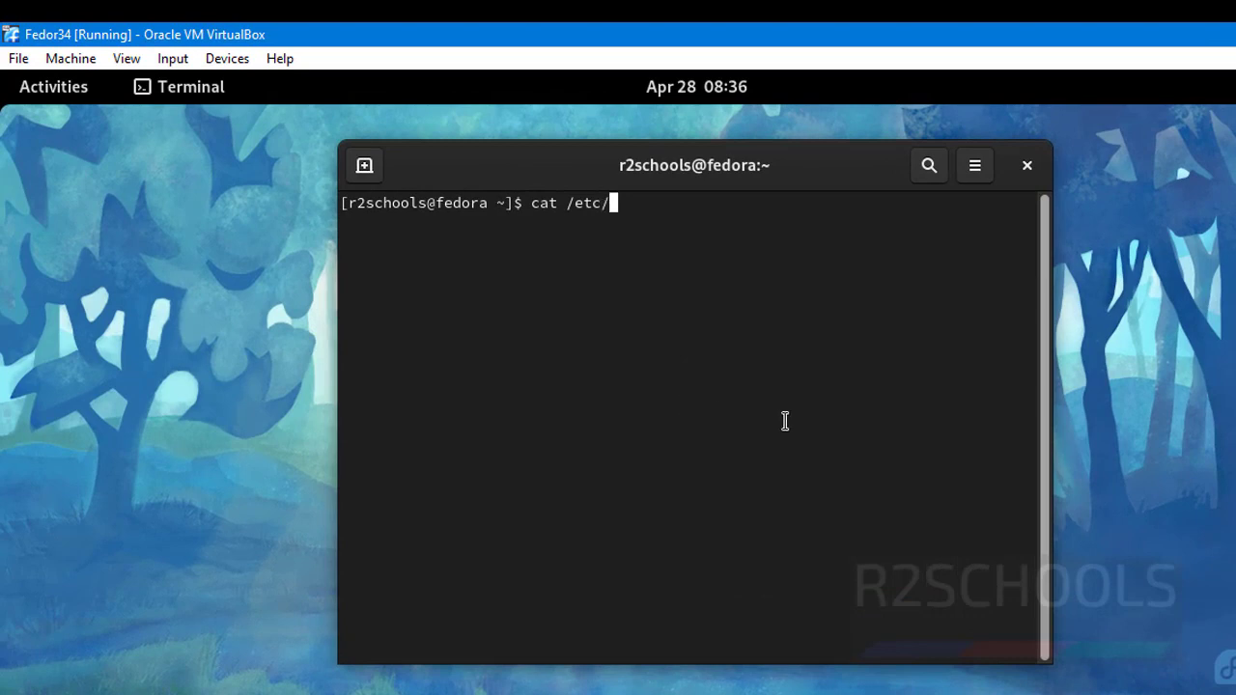
pyautogui.write('e')
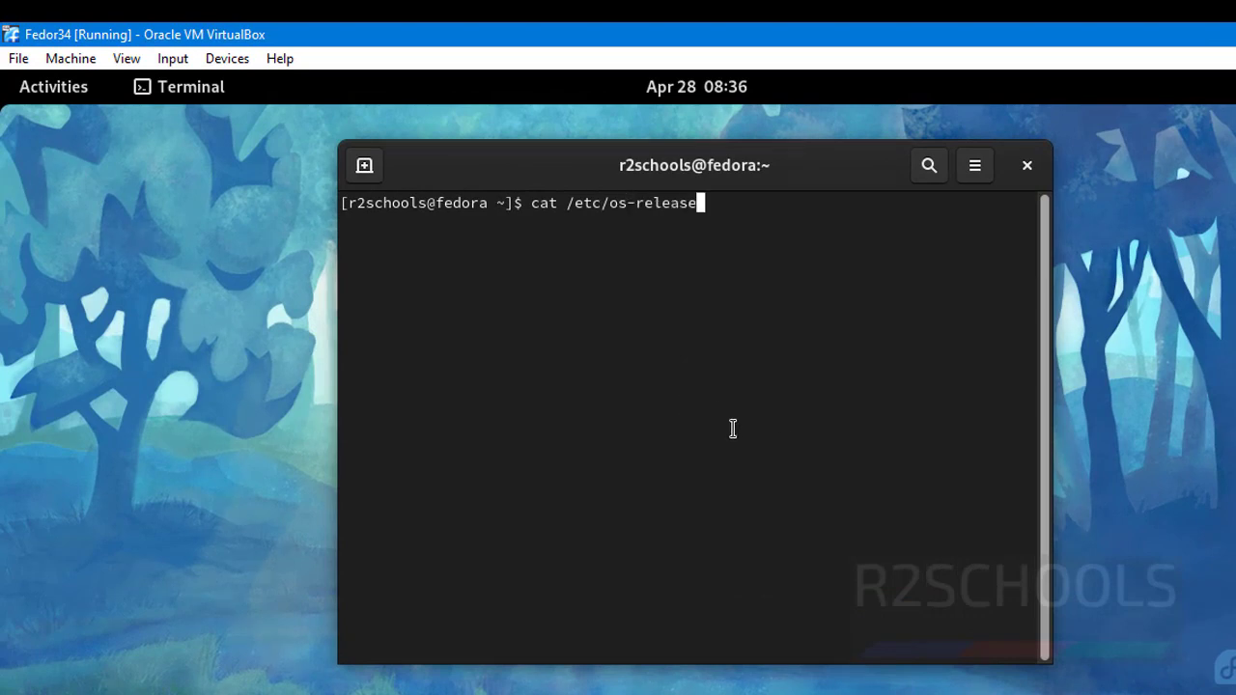
pyautogui.press('Return')
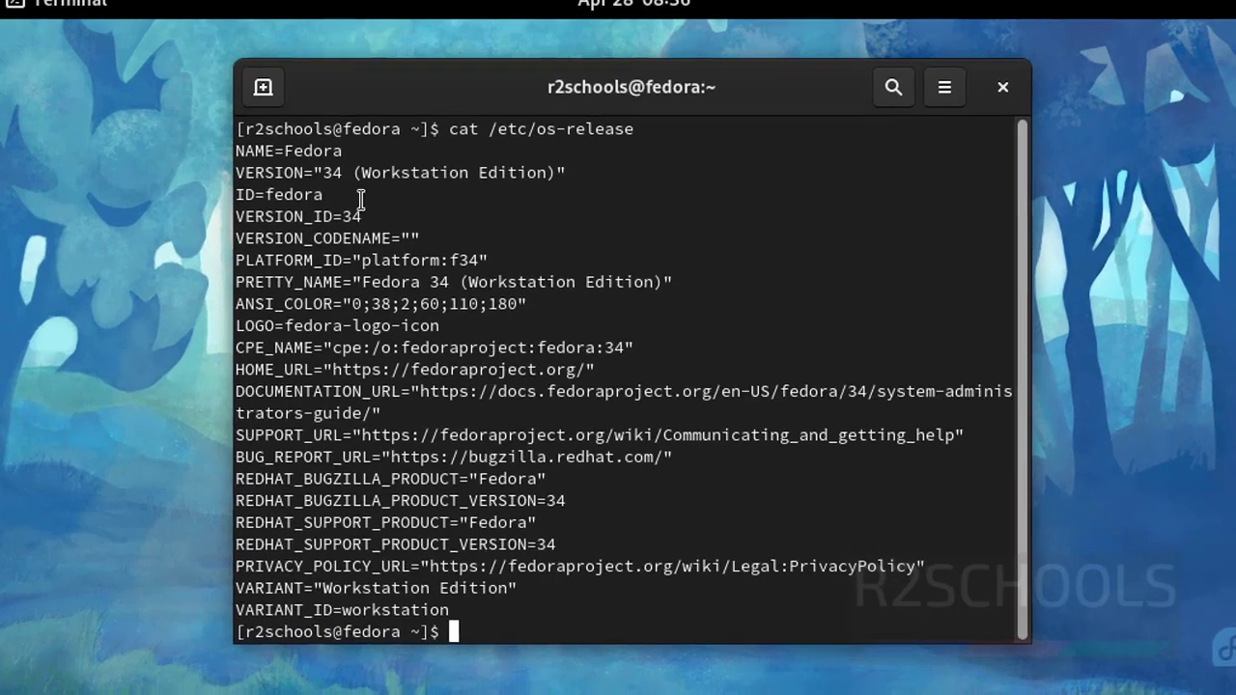
pyautogui.moveTo(347, 222); pyautogui.dragTo(457, 217)
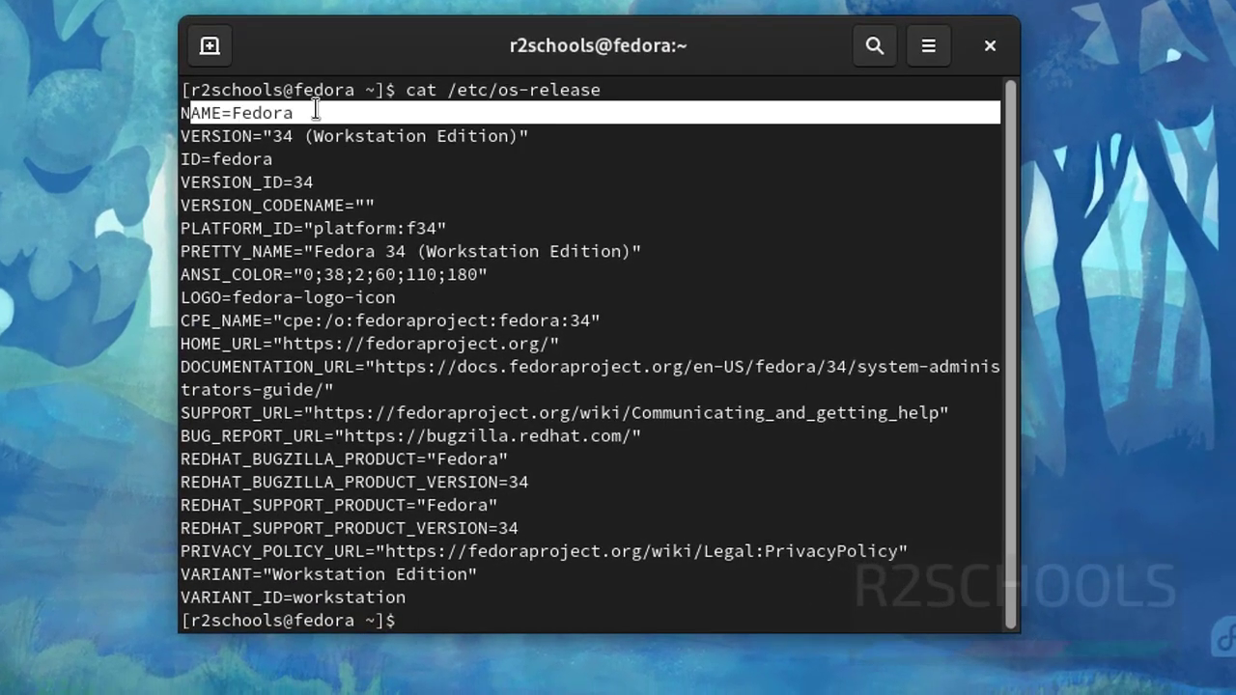
pyautogui.click(315, 112)
pyautogui.moveTo(184, 135); pyautogui.dragTo(453, 133)
pyautogui.click(639, 152)
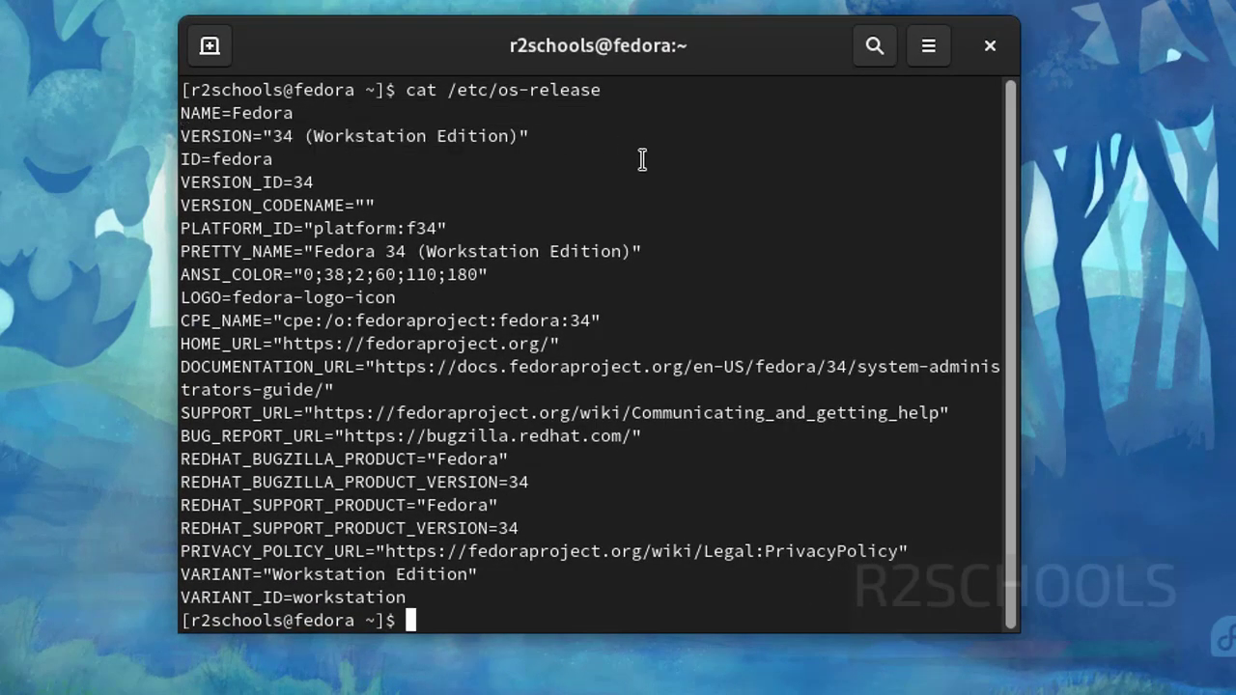